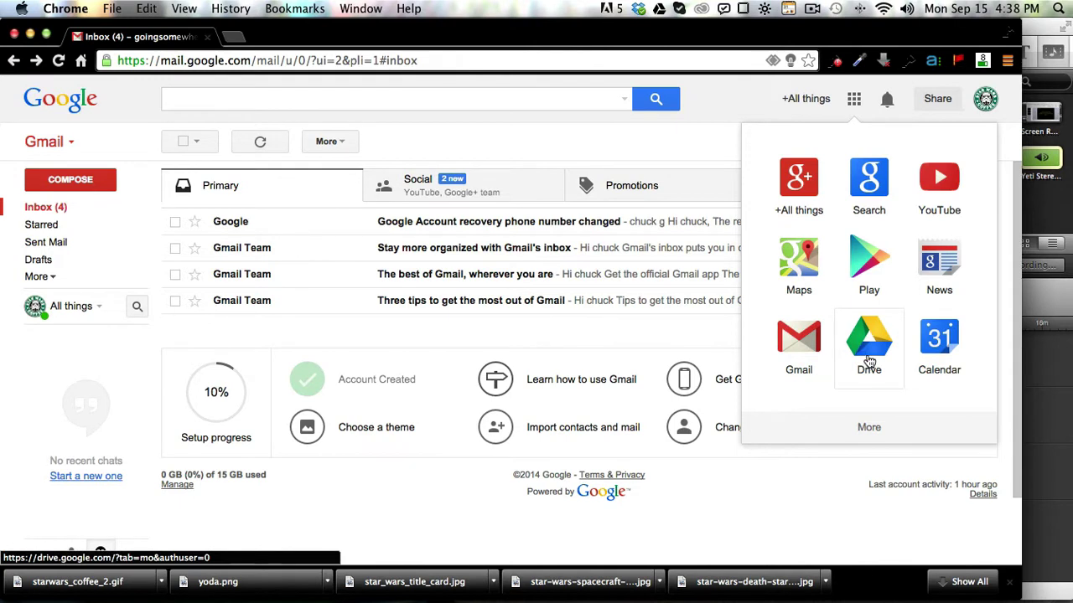
Step: Launch Google Drive from the apps launcher and page through the welcome slides to reach the drive
click(869, 360)
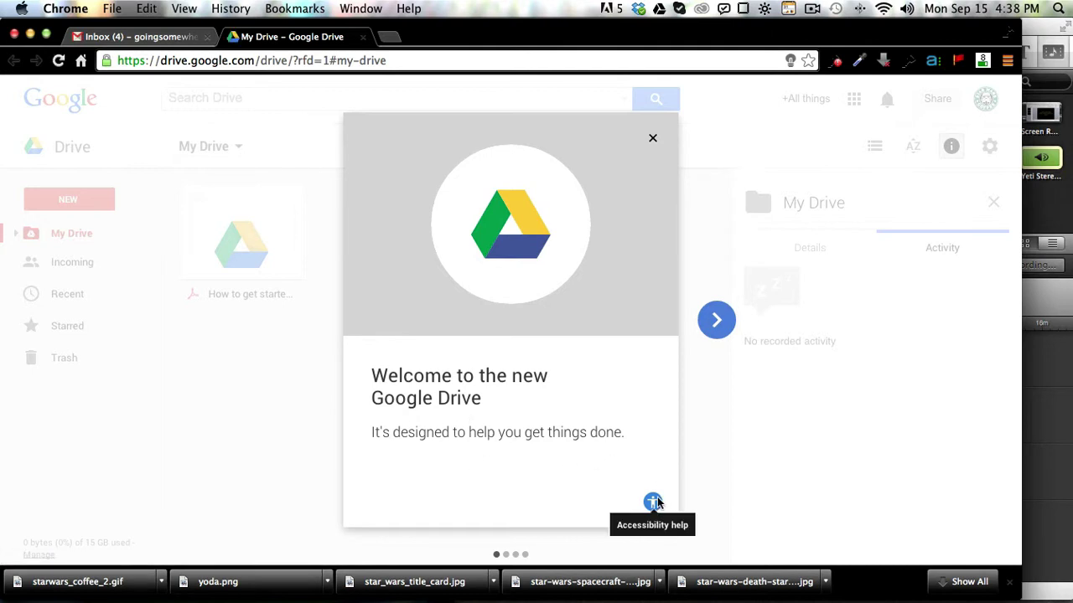
click(710, 330)
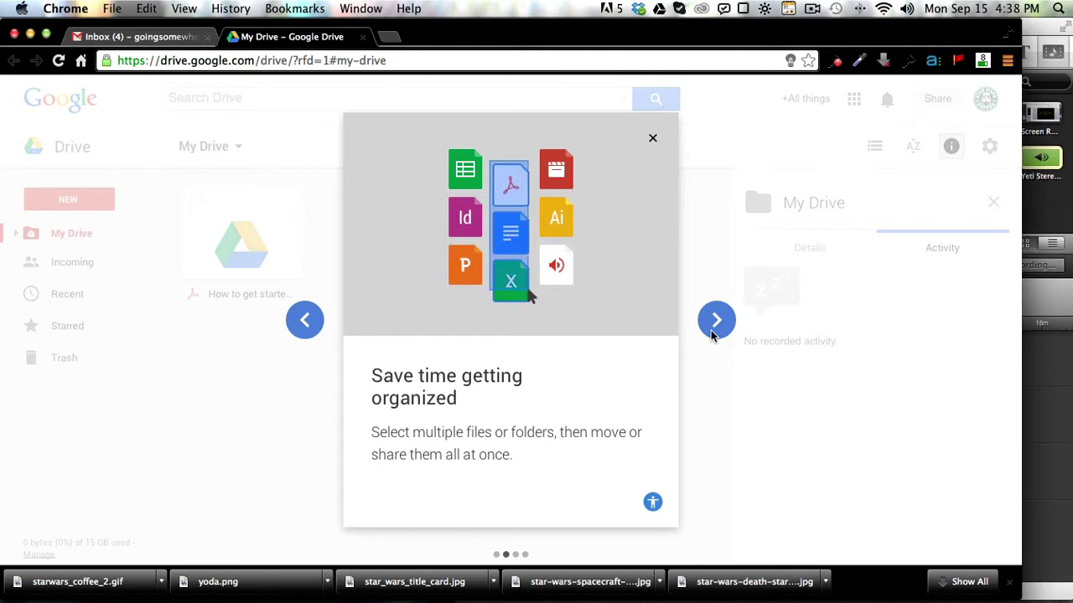
click(710, 330)
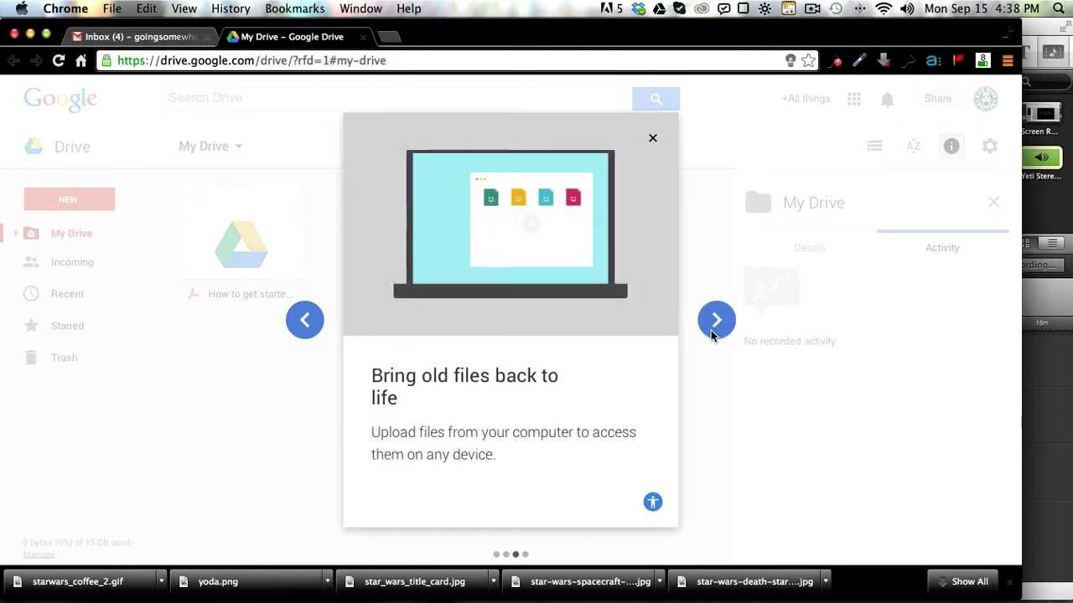
click(711, 330)
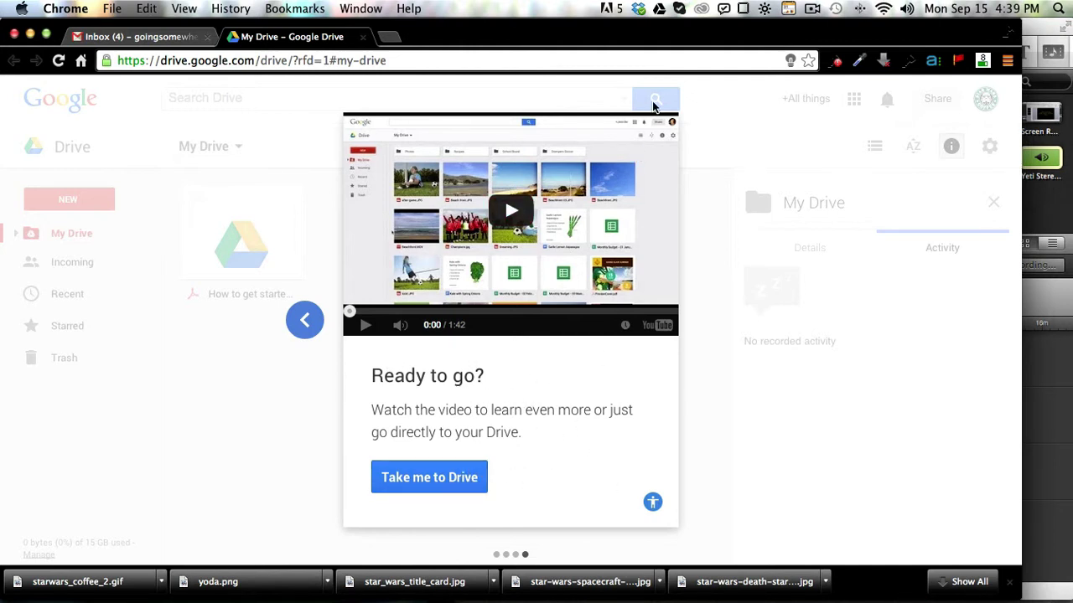
click(729, 311)
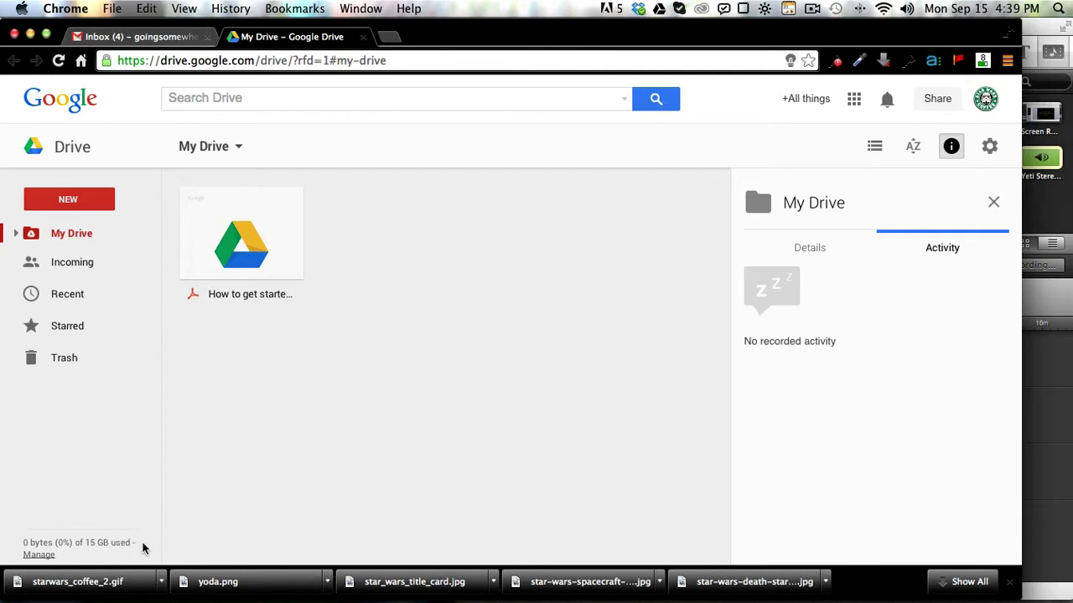
Step: Start a new folder from the NEW menu and name it 'my documents'
mouse_move(113, 539)
click(100, 195)
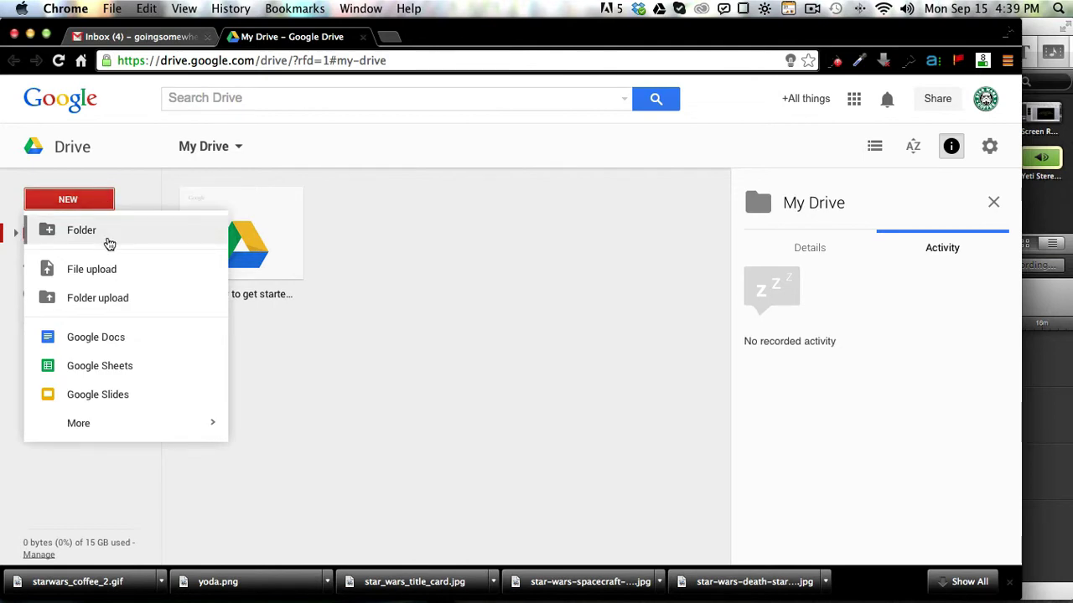
click(107, 242)
key(BackSpace)
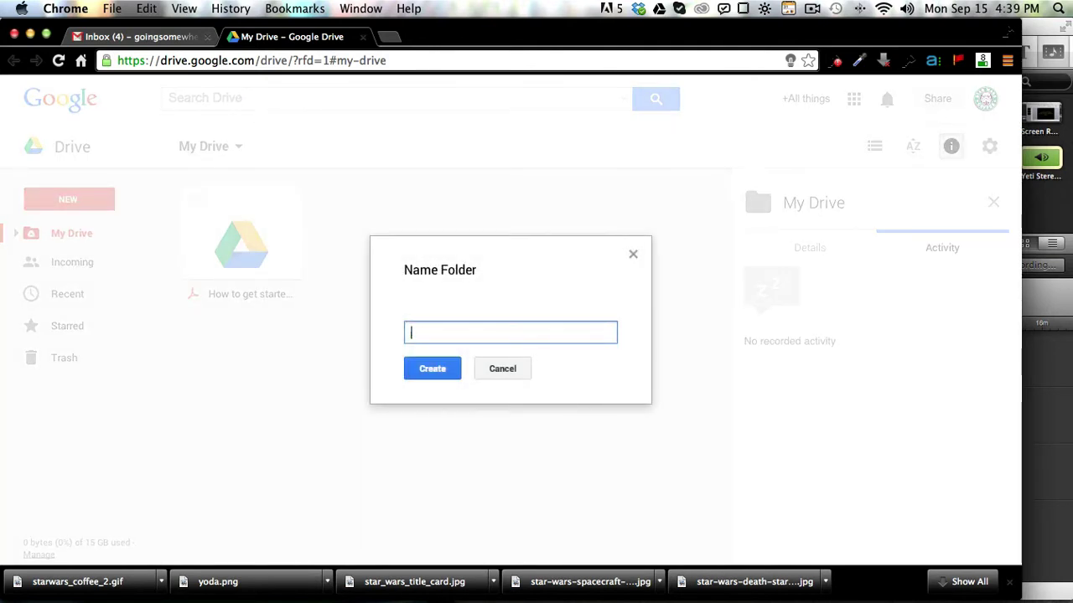
text(my documents)
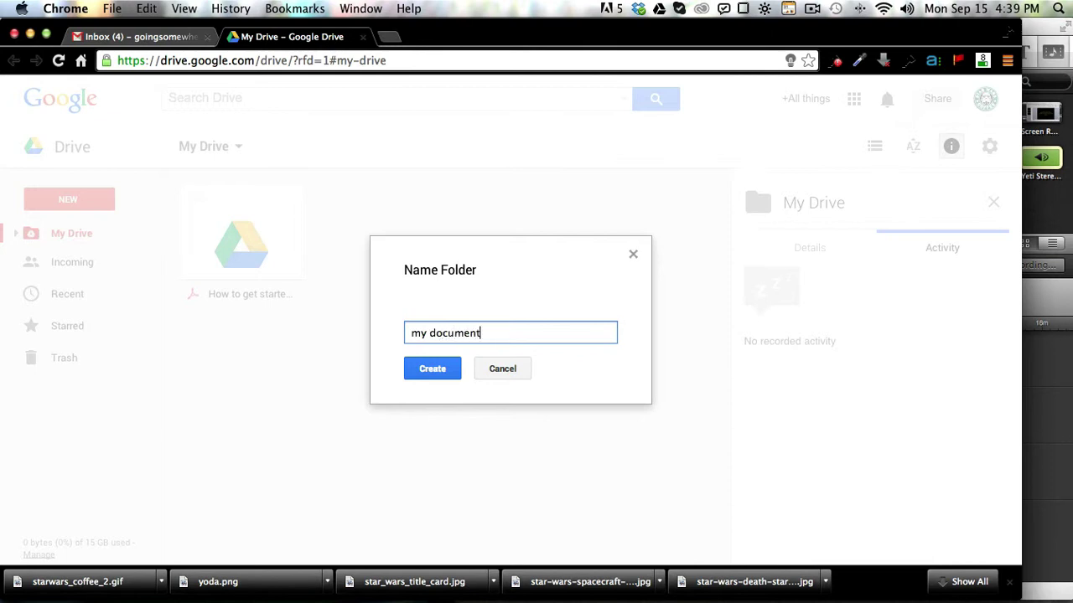
Step: Create the 'my documents' folder, open it, and add a blank Google Docs document inside
click(450, 375)
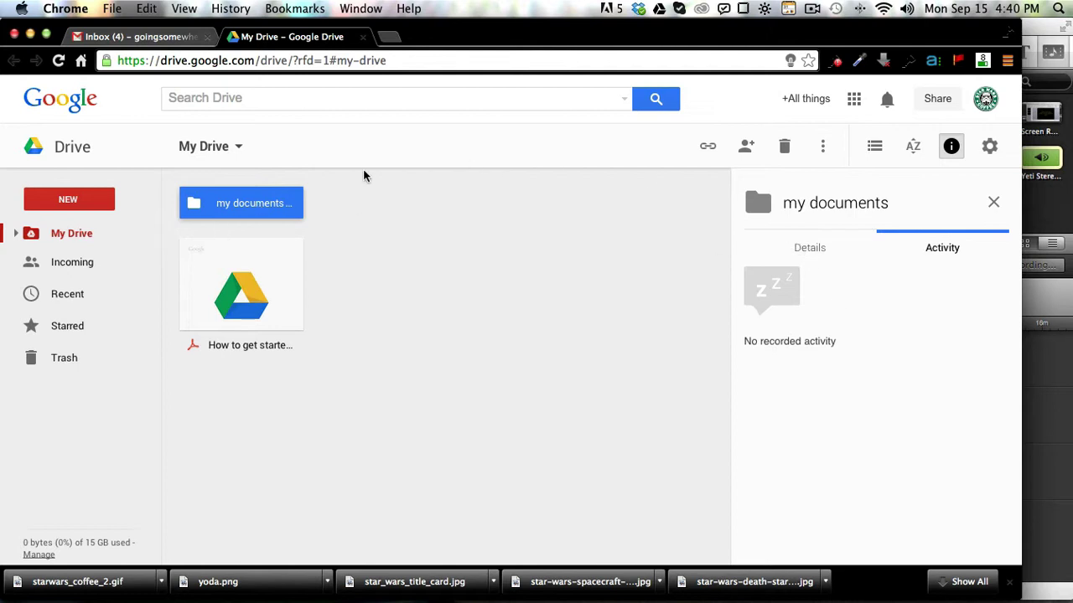
double_click(217, 206)
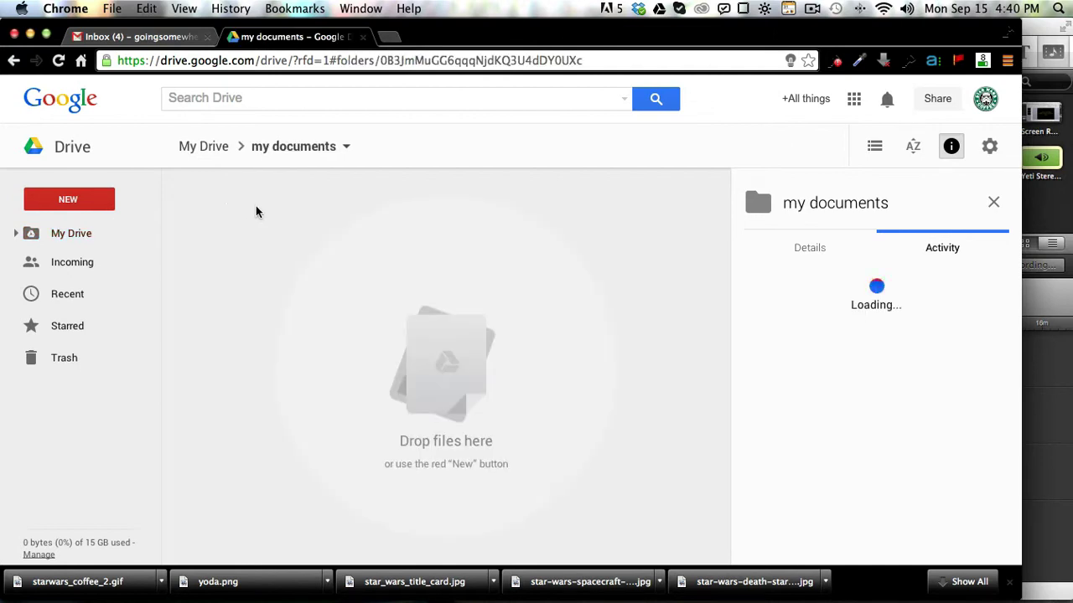
click(80, 207)
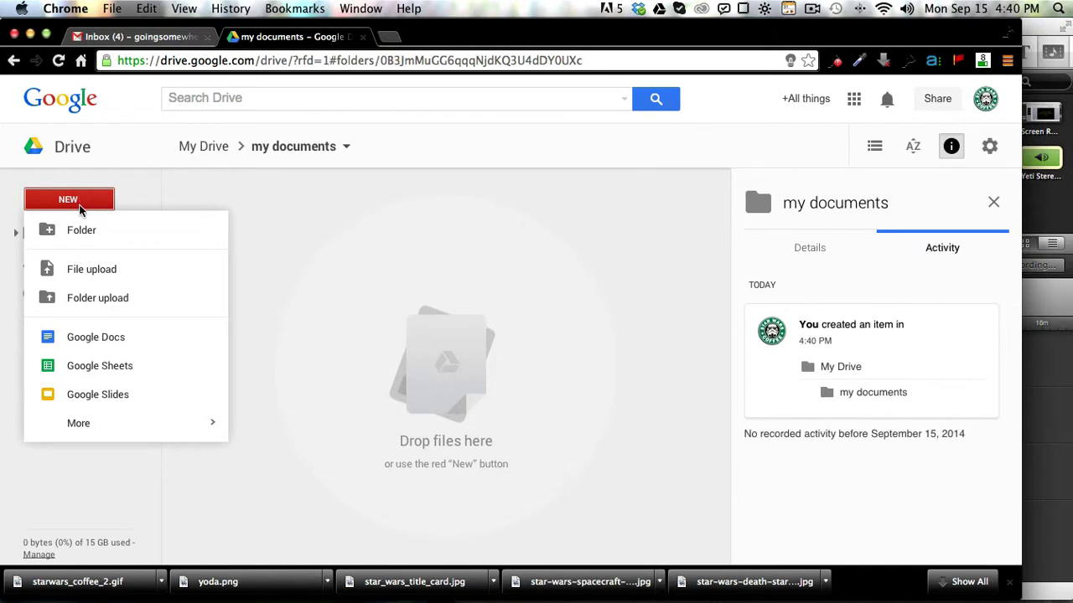
click(117, 336)
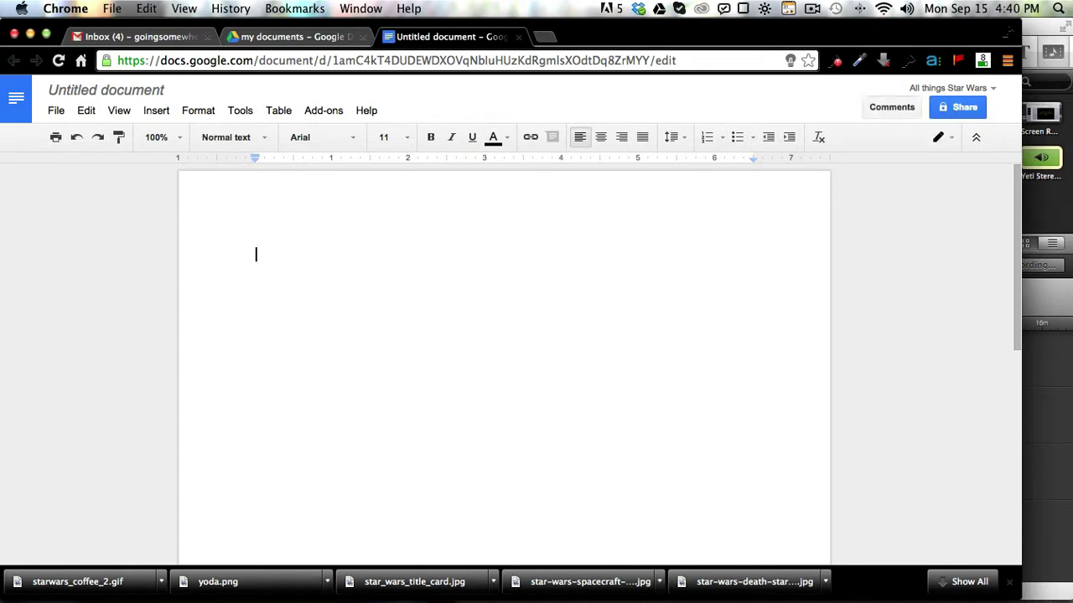
Step: Write 'This is the story of my life........' and retitle the document 'My journal'
text(This is)
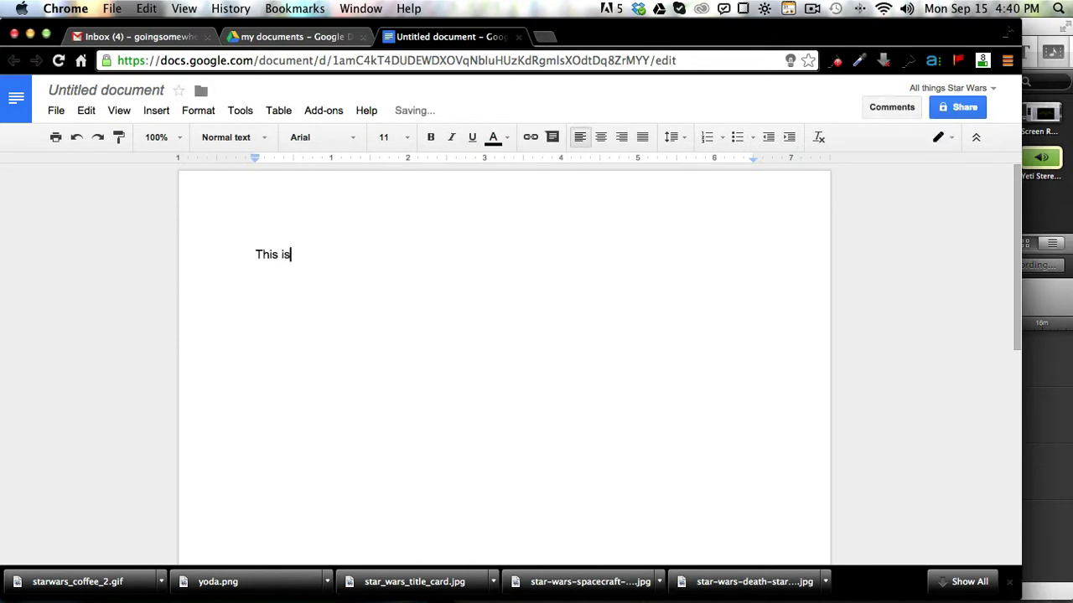
text( the story of my life)
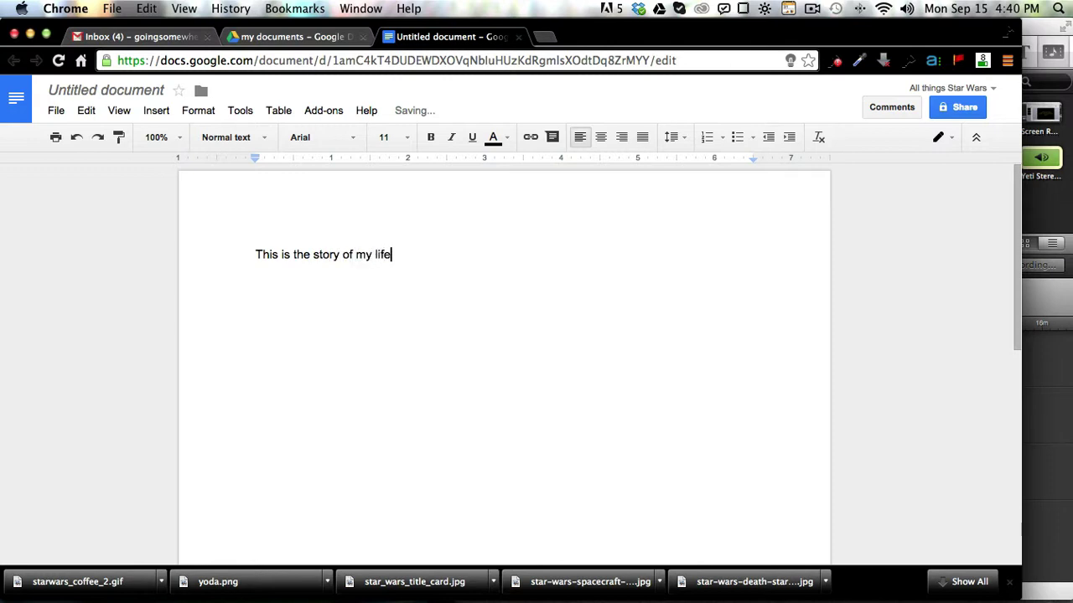
text(.........)
click(74, 93)
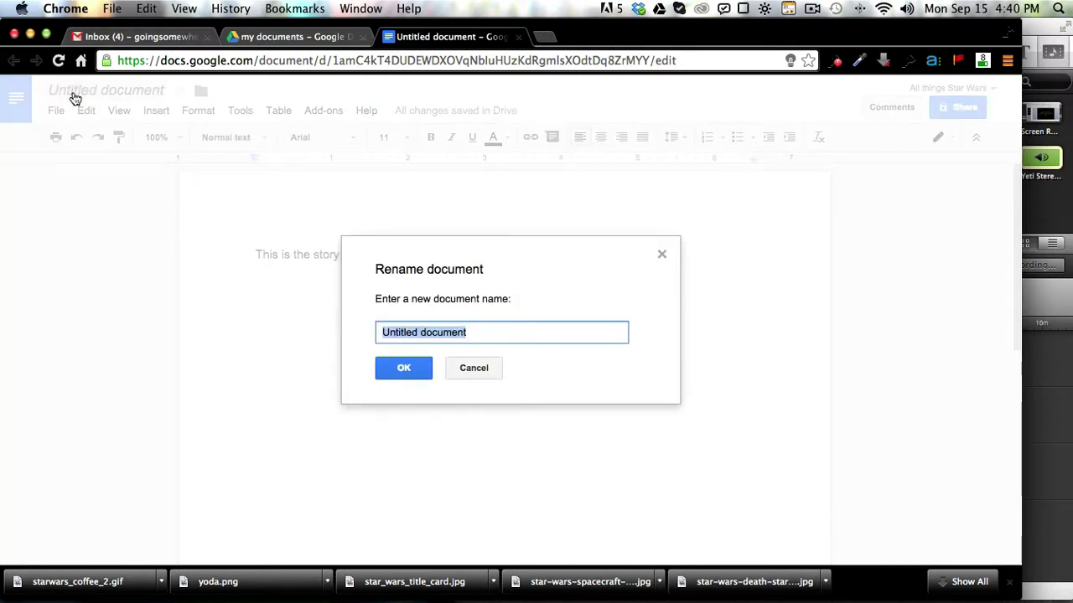
key(BackSpace)
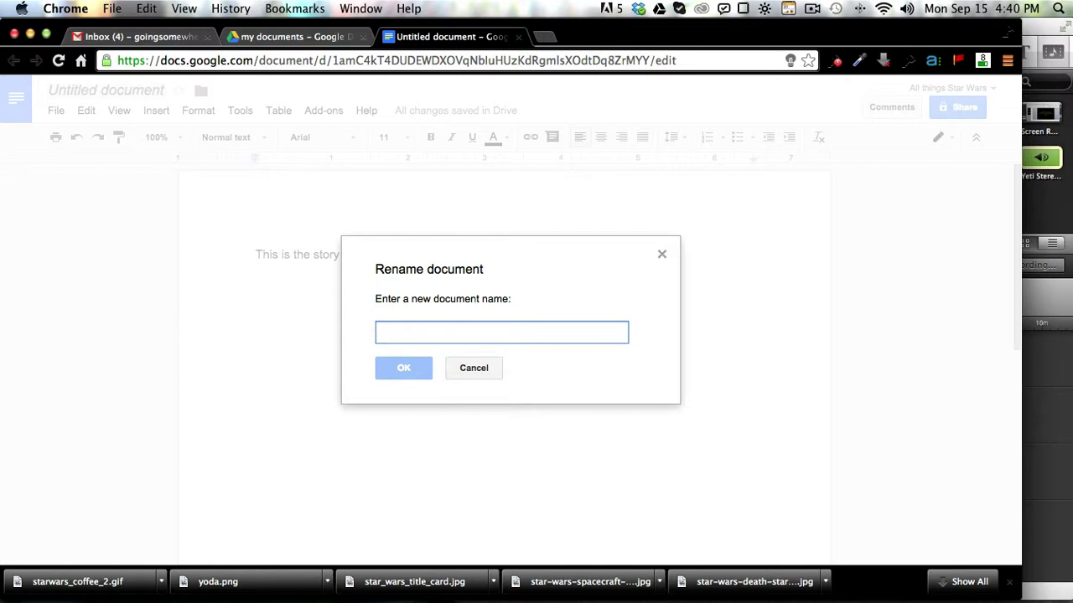
text(My jour)
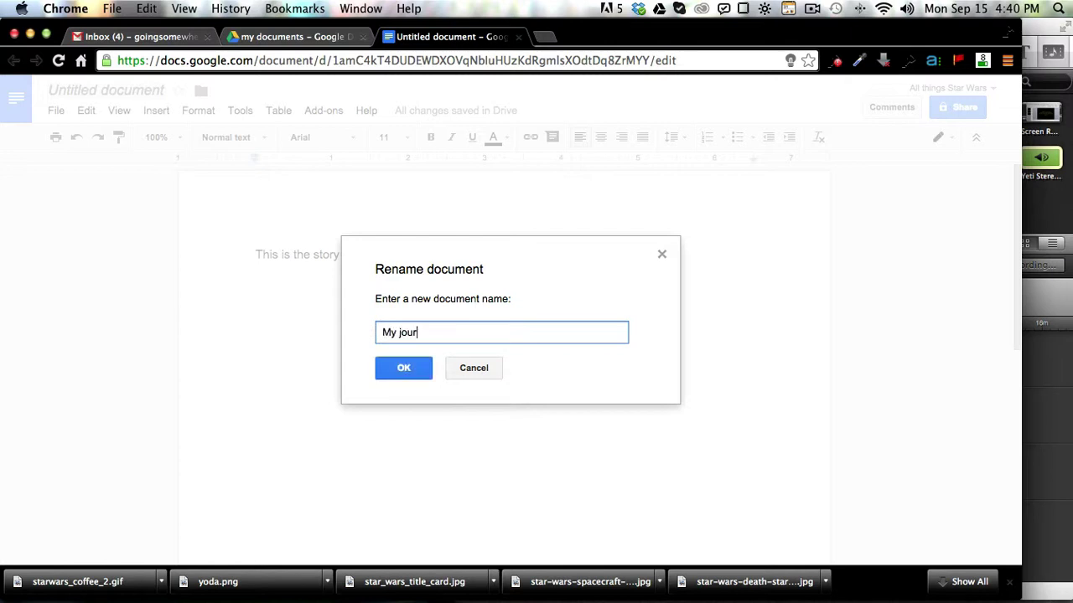
text(na;l)
click(400, 372)
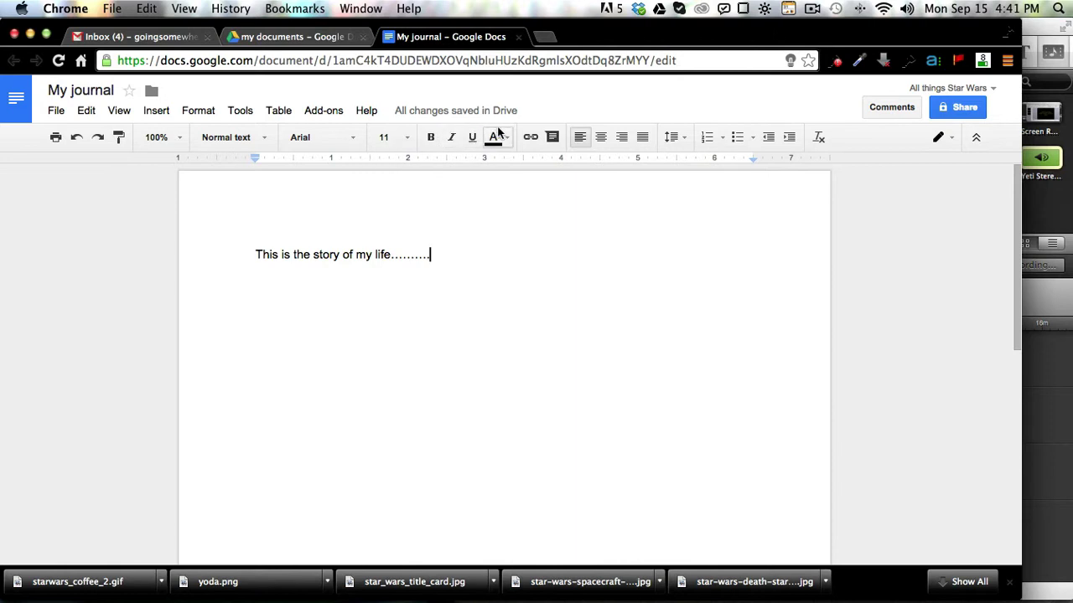
mouse_move(484, 113)
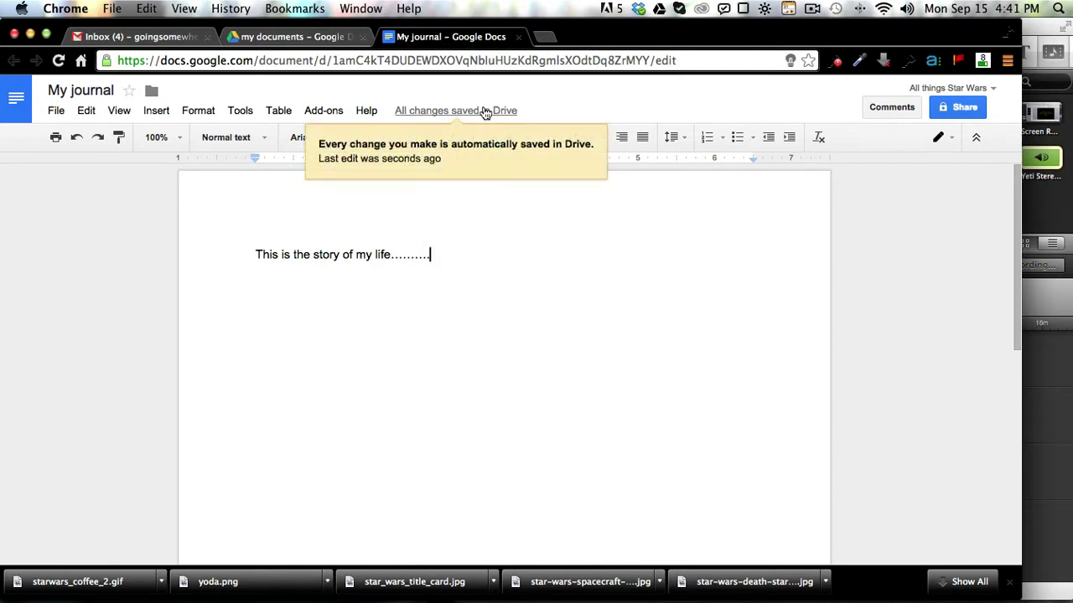
Step: Go back to the 'my documents' Drive folder and create a new Google Sheets spreadsheet there
click(27, 109)
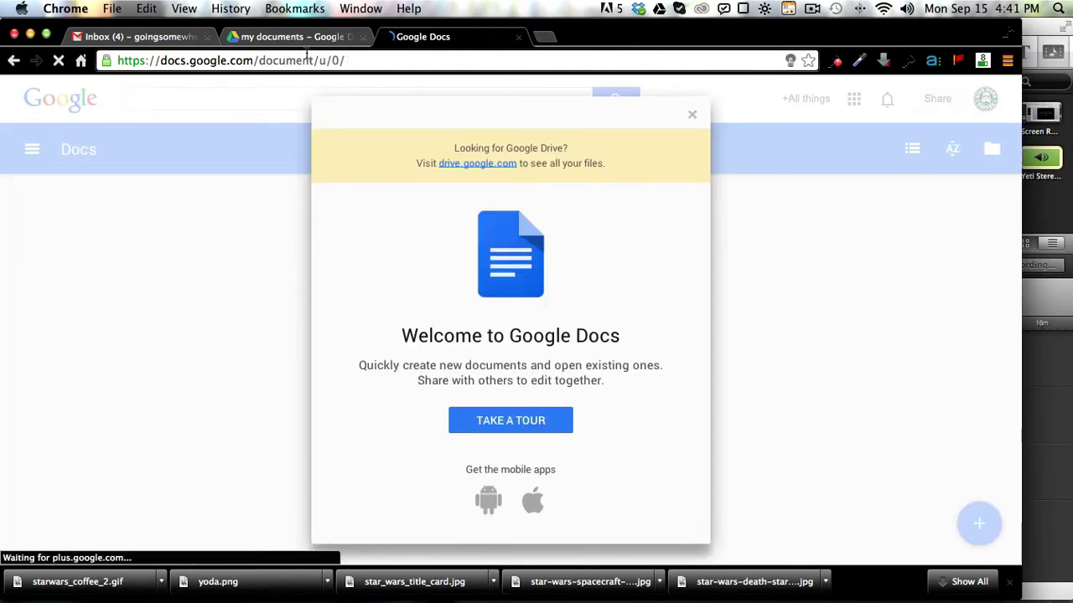
click(294, 36)
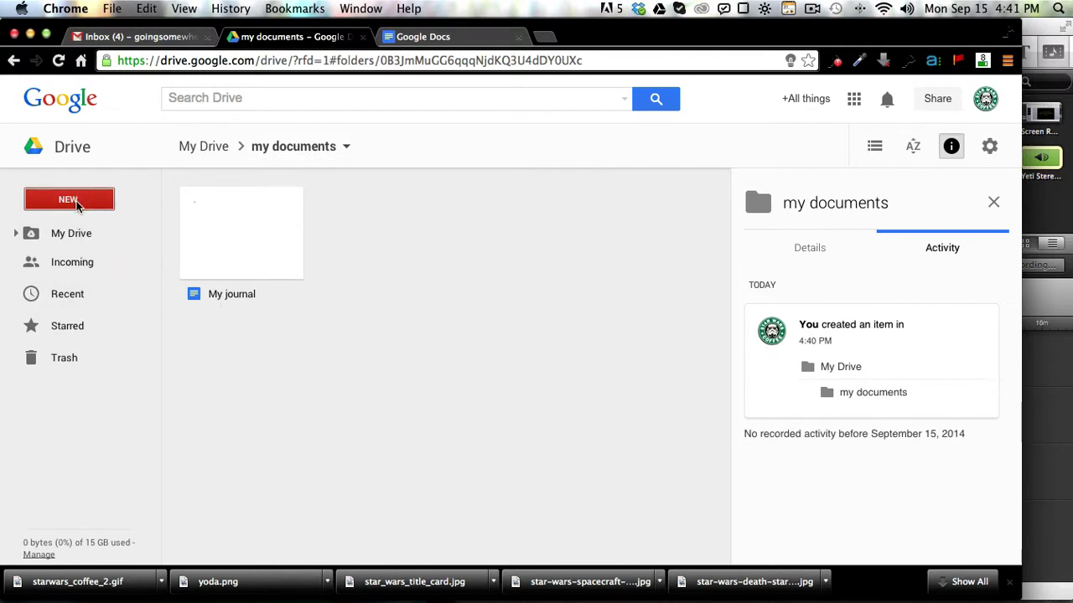
mouse_move(189, 297)
mouse_down()
mouse_move(192, 260)
mouse_move(179, 309)
mouse_up()
click(69, 199)
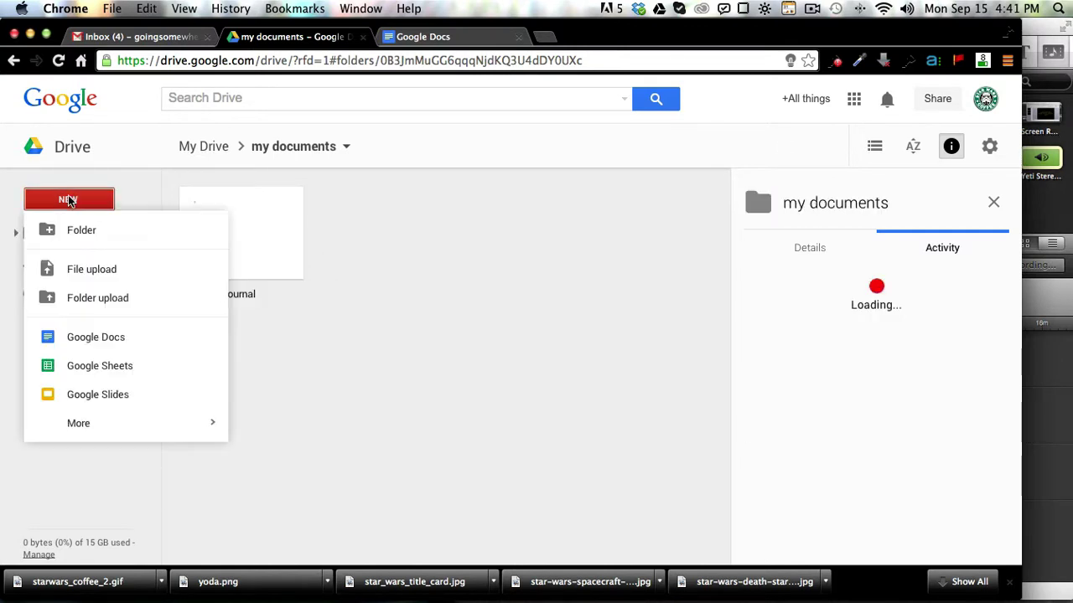
click(113, 370)
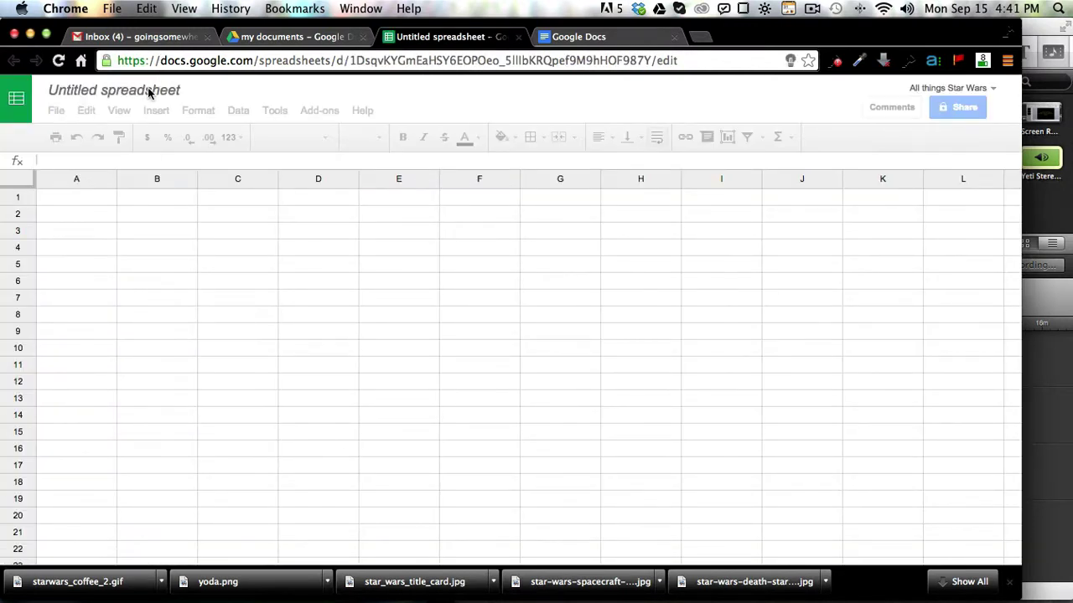
Step: Rename the untitled spreadsheet to 'Our budget'
click(144, 92)
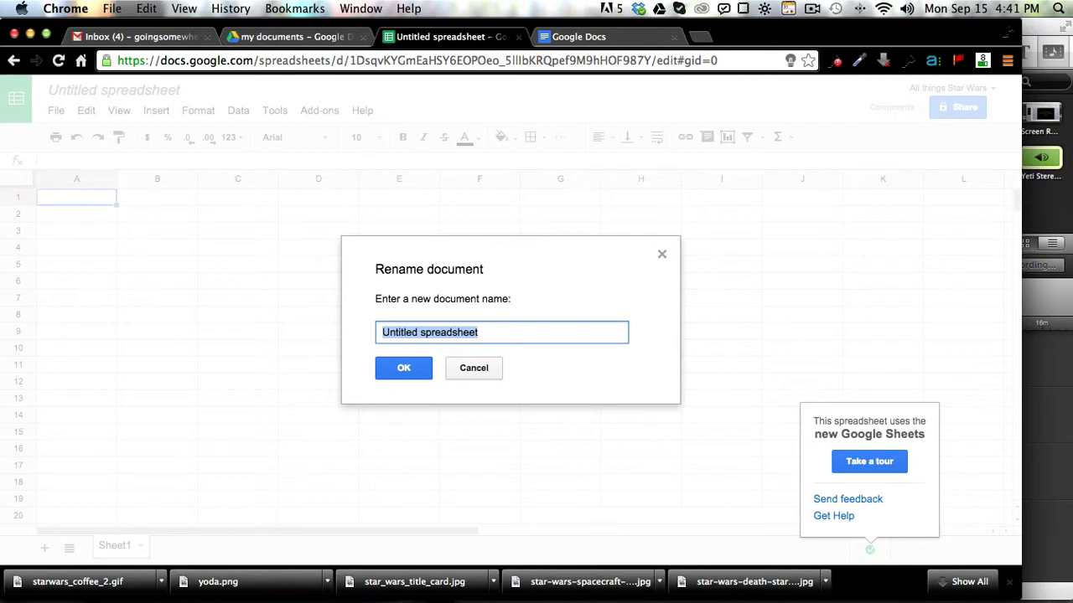
key(BackSpace)
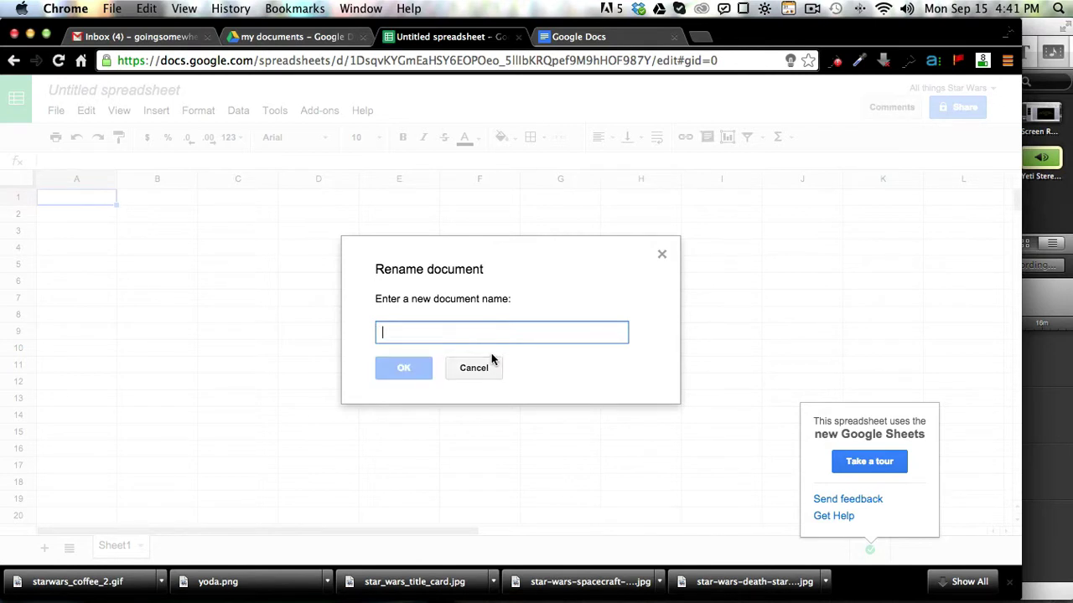
text(Our budget)
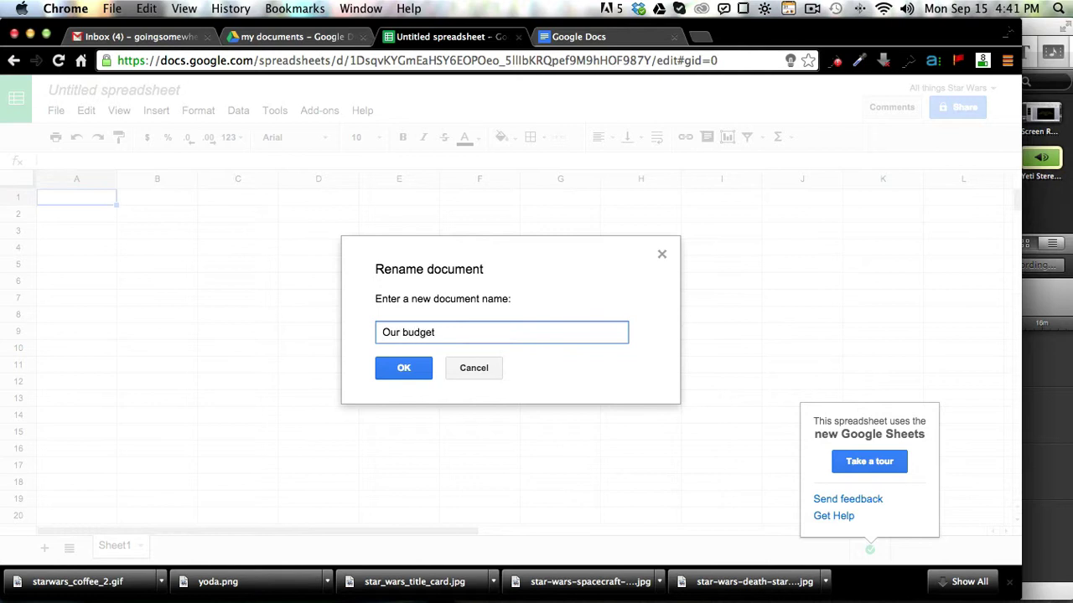
click(402, 376)
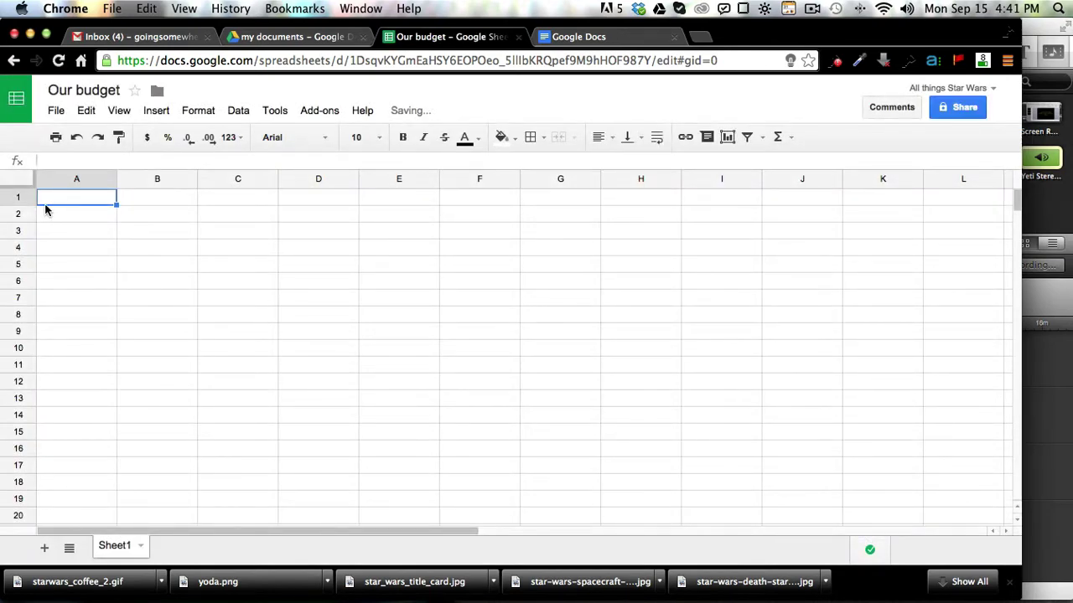
Step: Enter 123, 5, 6, 6 and 7 down cells A1 to A5, then select A1:A5
text(123)
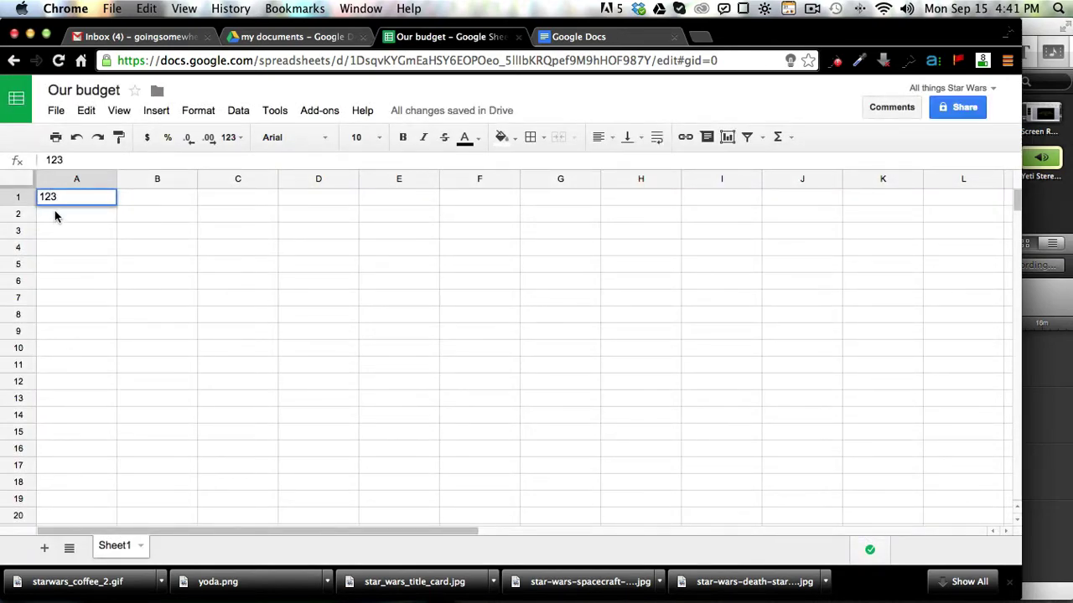
key(Return)
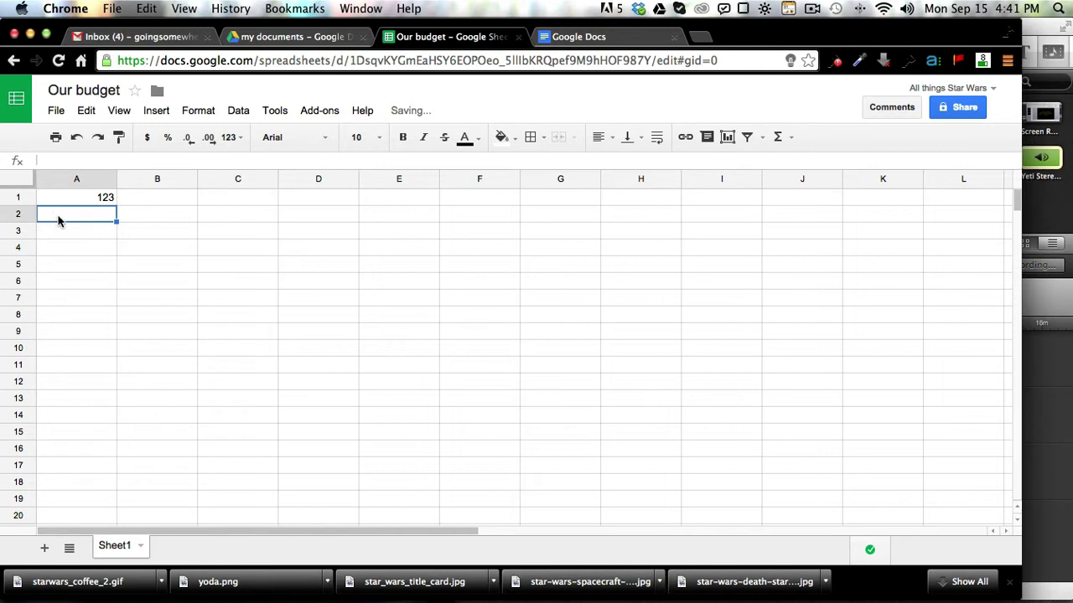
text(5)
click(65, 232)
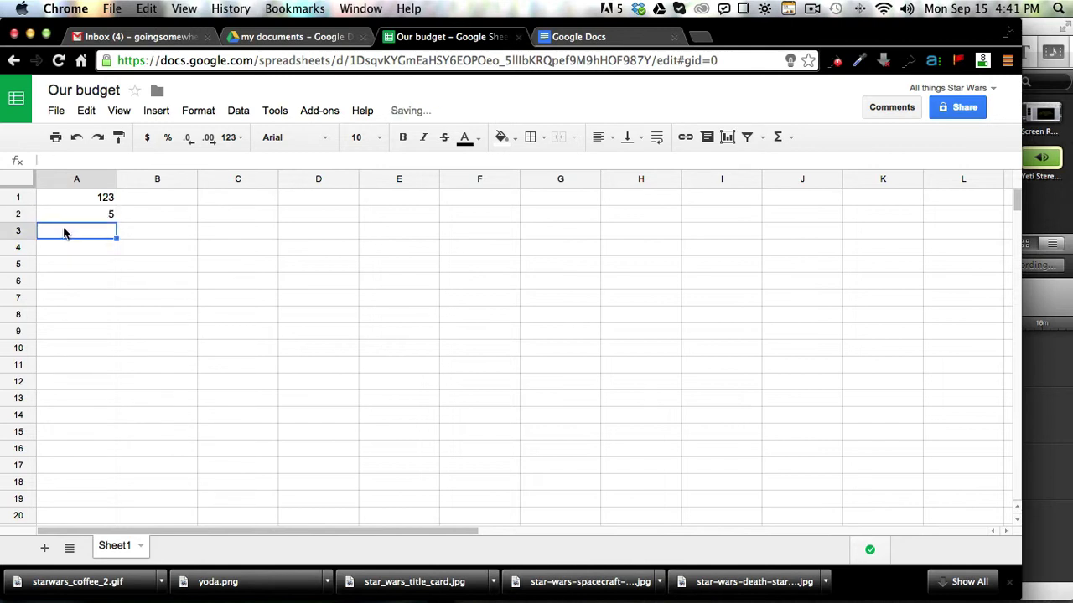
text(6)
key(Return)
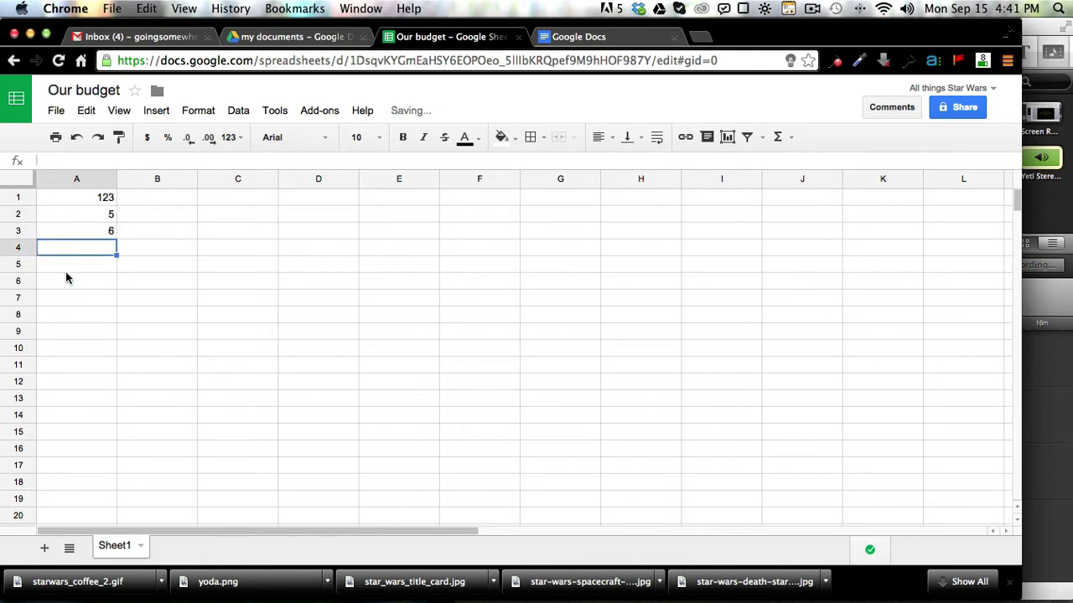
click(66, 272)
click(73, 252)
text(6)
key(Return)
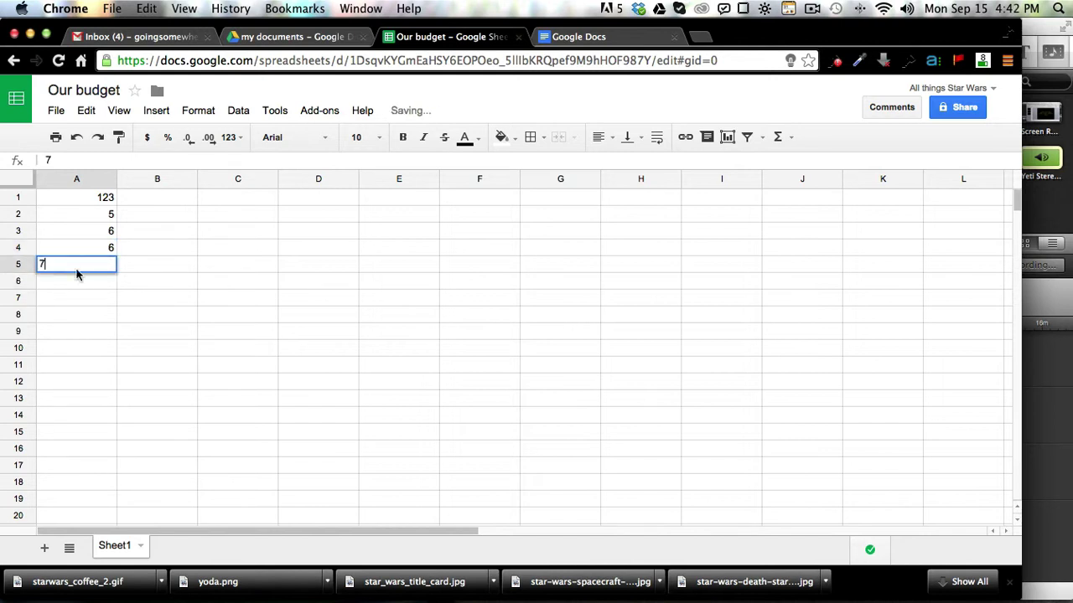
click(87, 303)
click(108, 200)
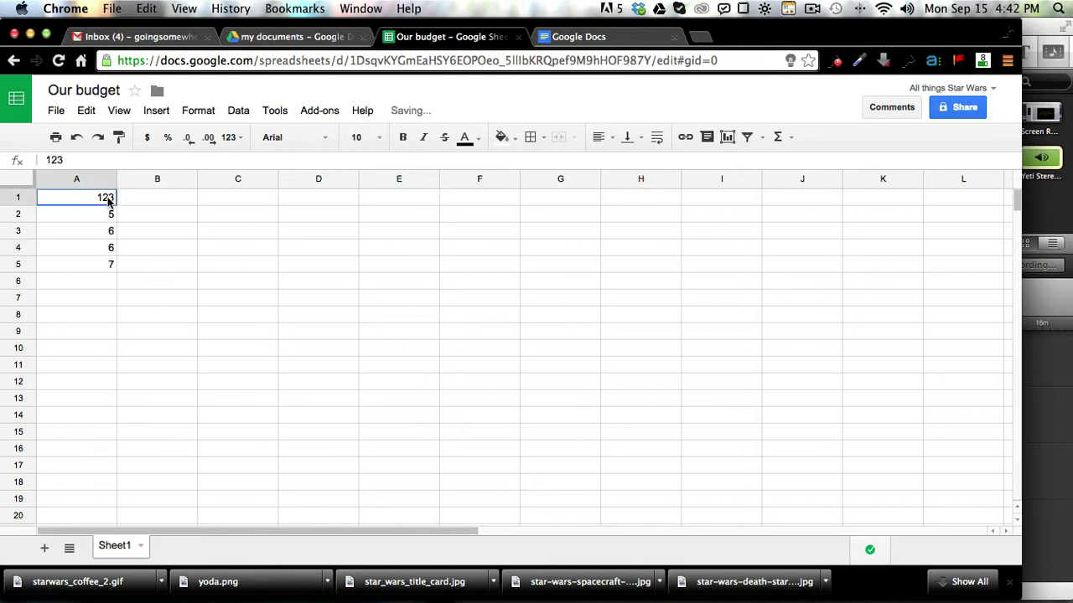
drag(108, 201, 112, 265)
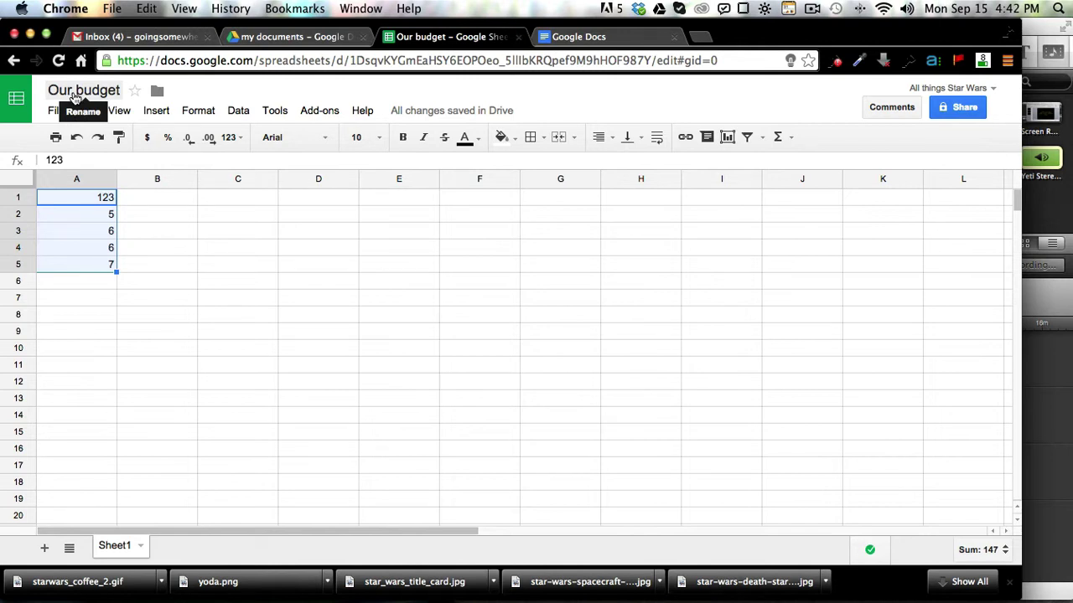
Step: Return to the 'my documents' folder listing My journal and Our budget, and open the NEW menu
click(13, 64)
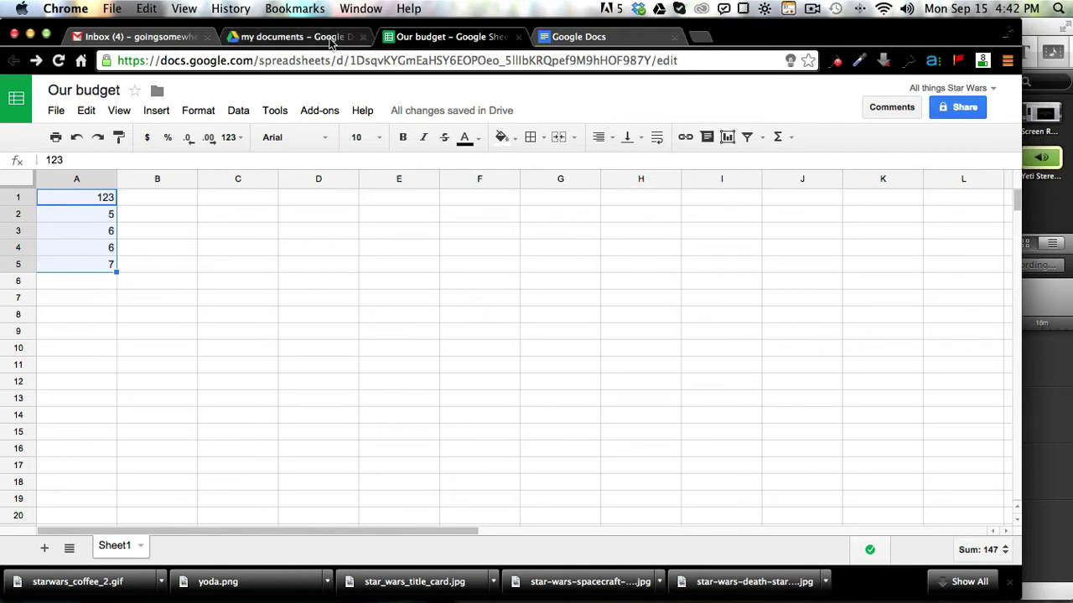
click(293, 37)
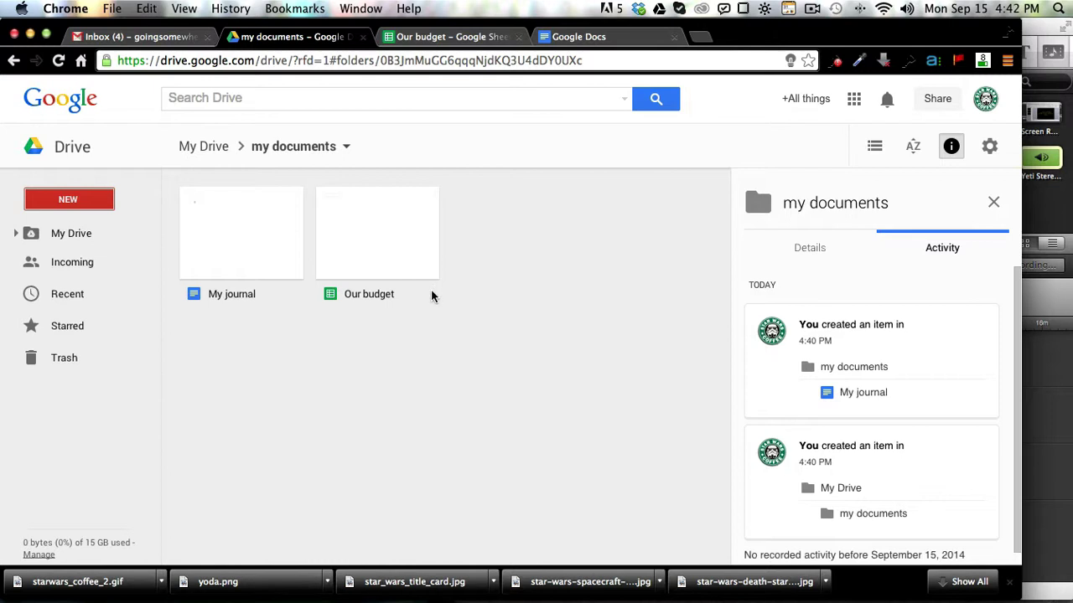
click(115, 202)
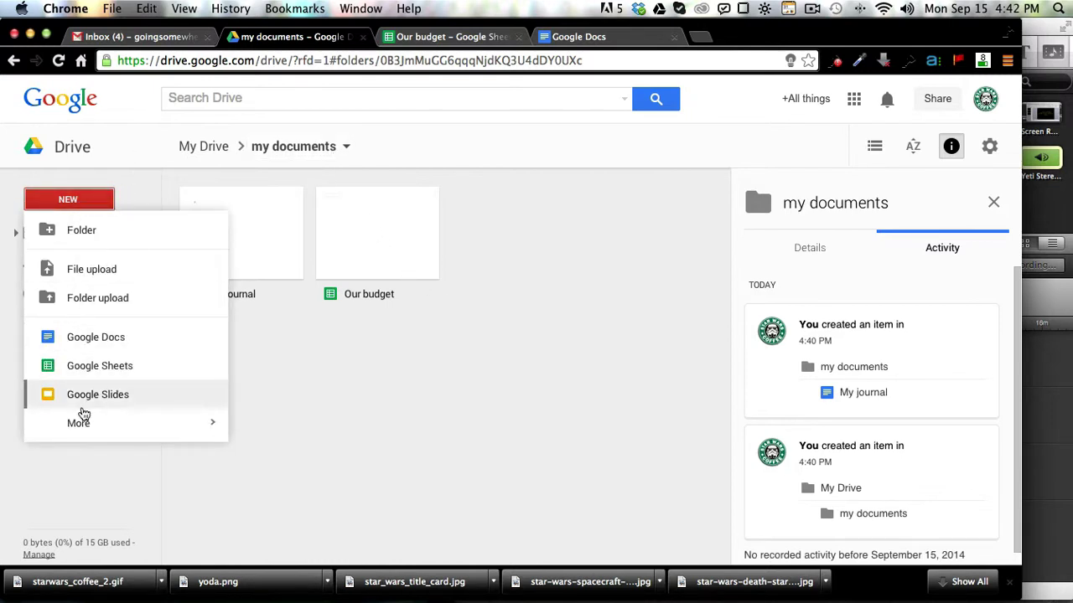
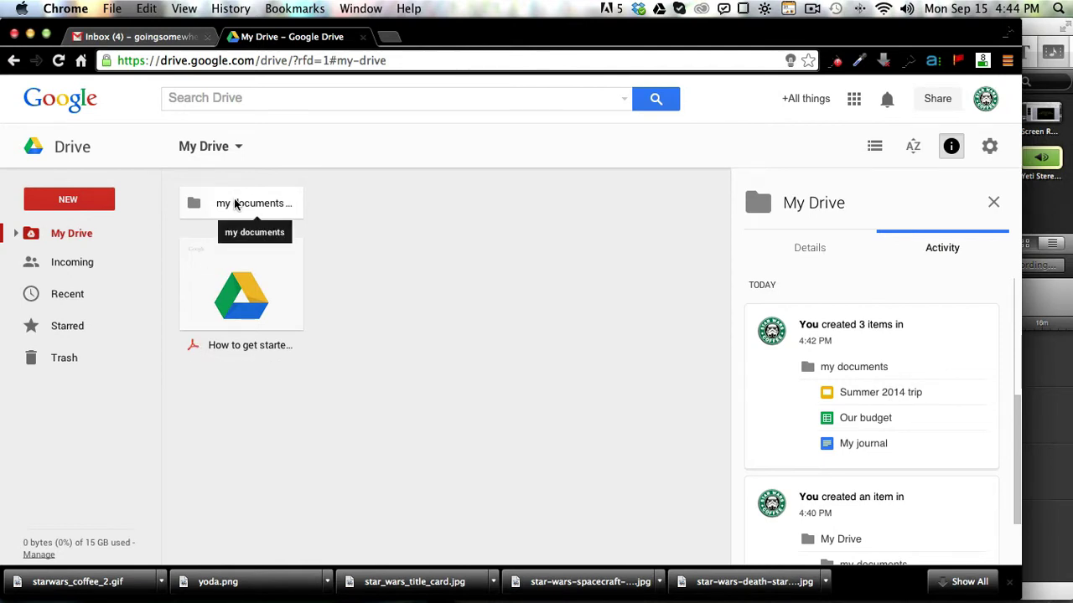
Step: Drag the How to get started PDF into my documents, open the folder, and select My journal
click(260, 287)
drag(260, 286, 238, 206)
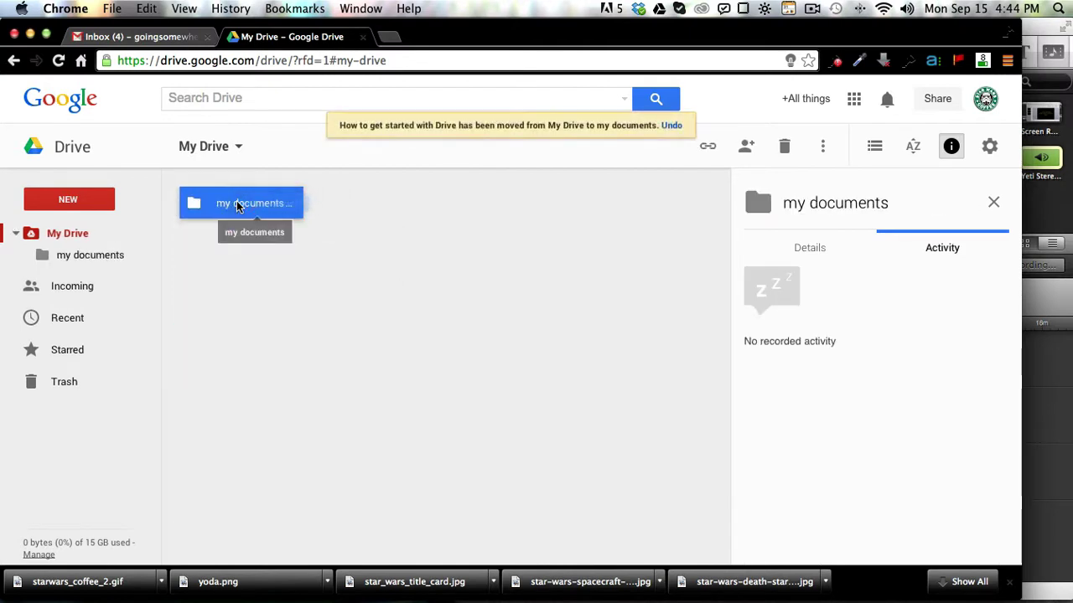
double_click(238, 206)
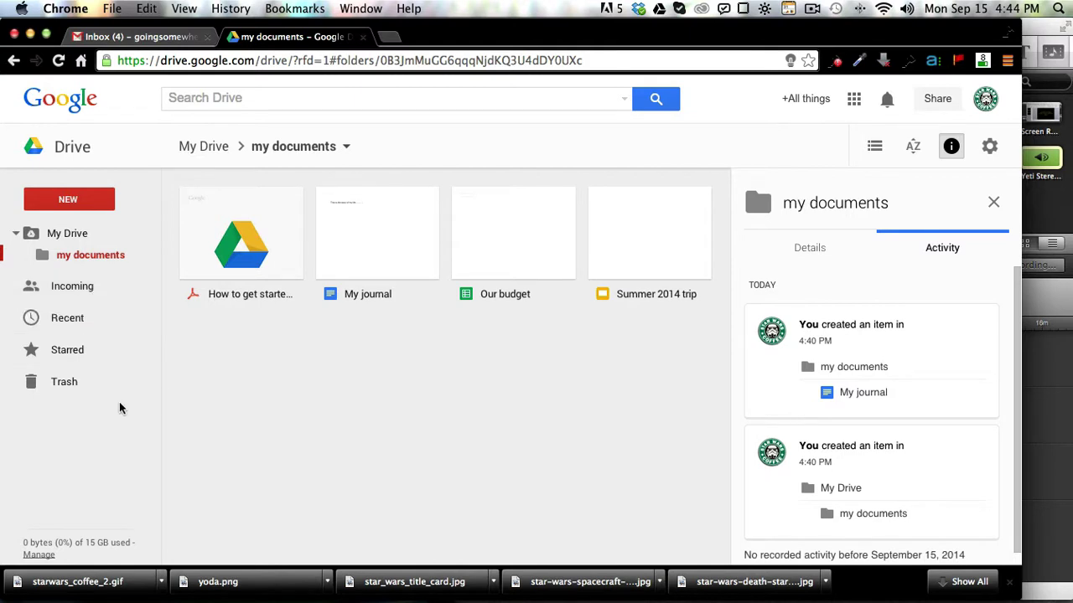
click(398, 249)
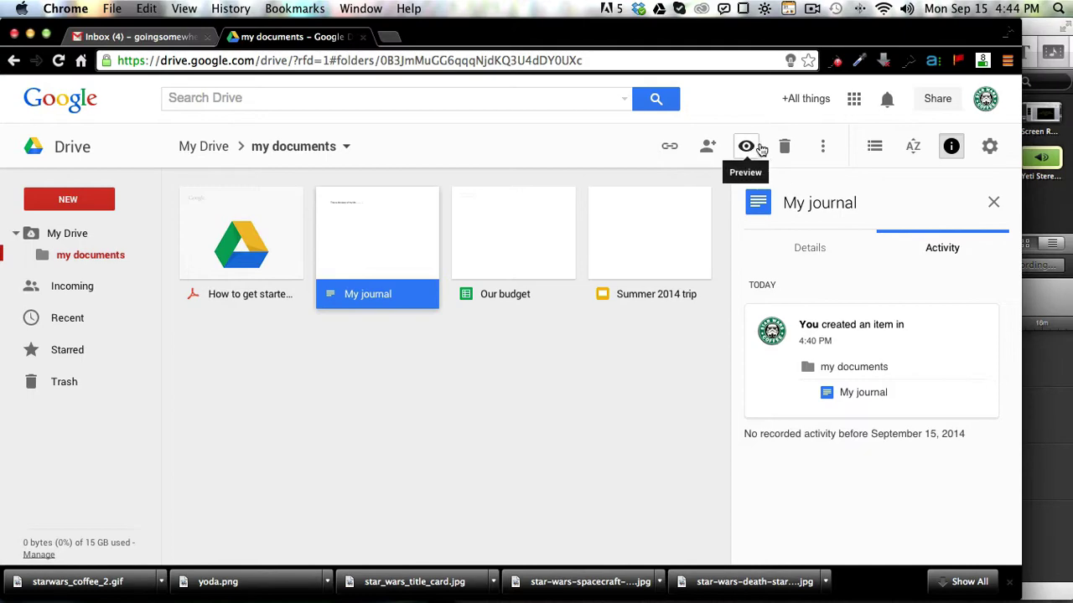
Step: Open My journal's sharing settings and enter the collaborator's e-mail address under Invite people
click(708, 149)
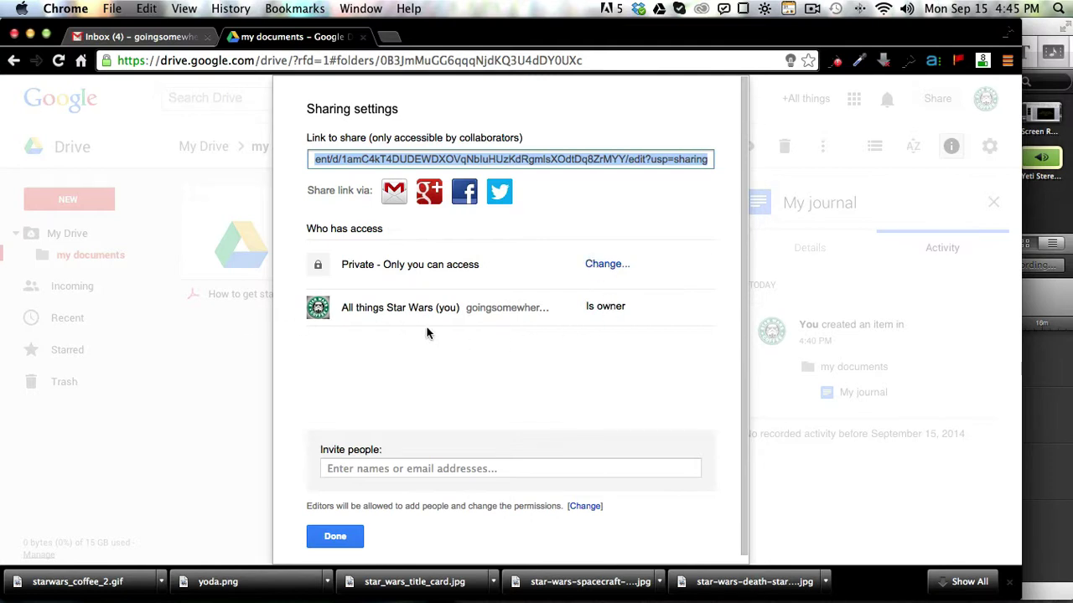
click(384, 474)
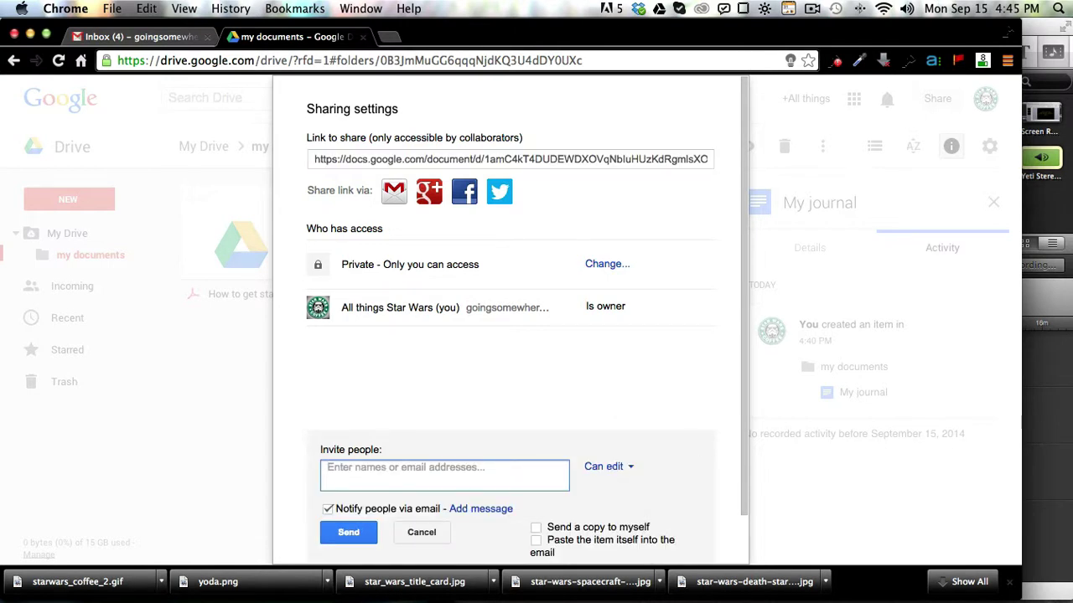
text(done)
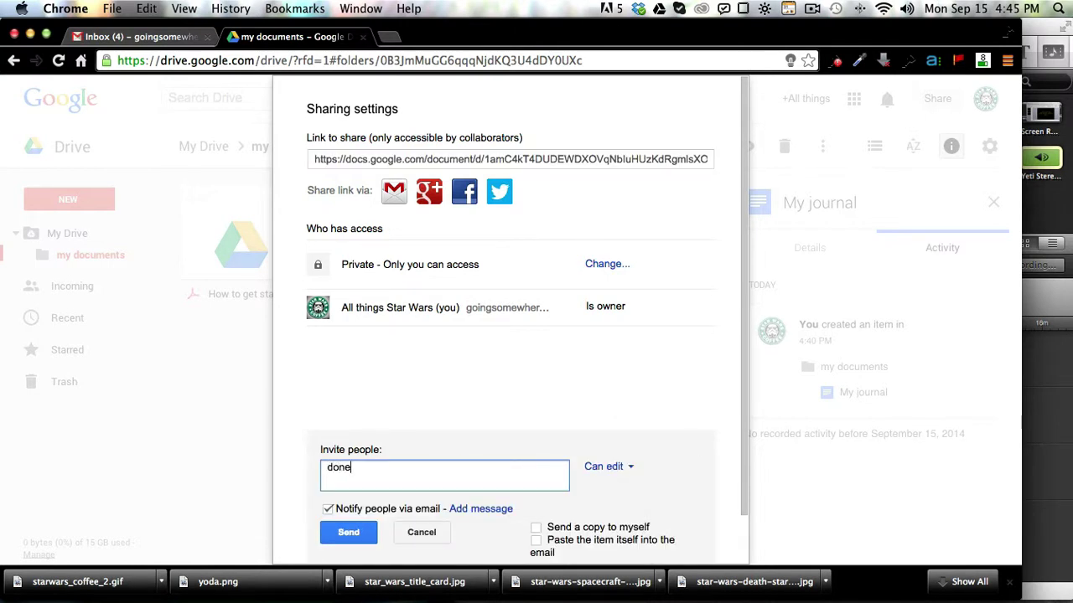
key(BackSpace)
key(BackSpace)
key(BackSpace)
key(BackSpace)
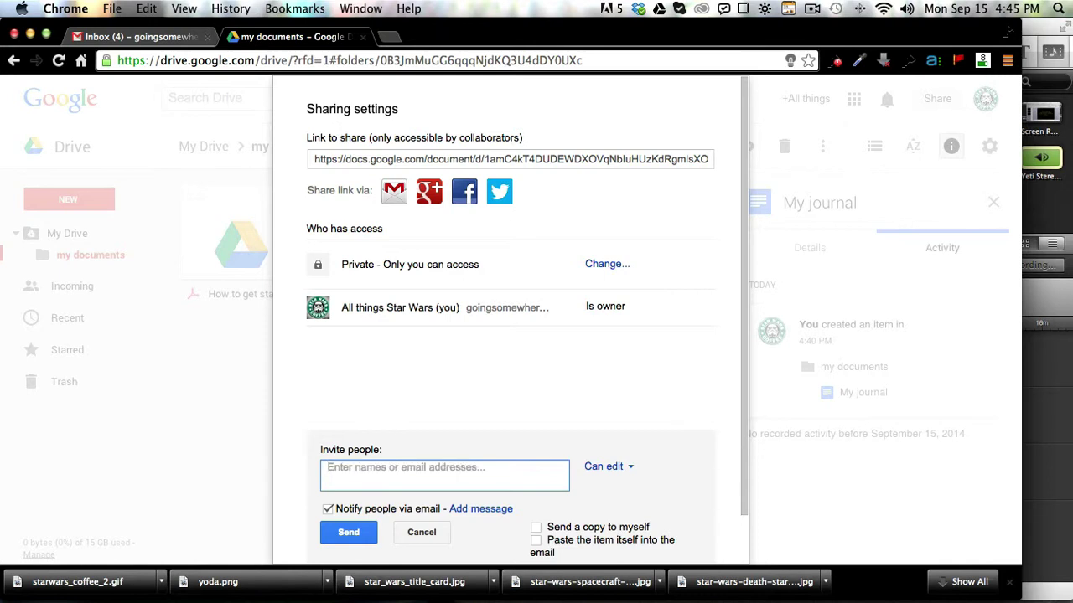
click(812, 9)
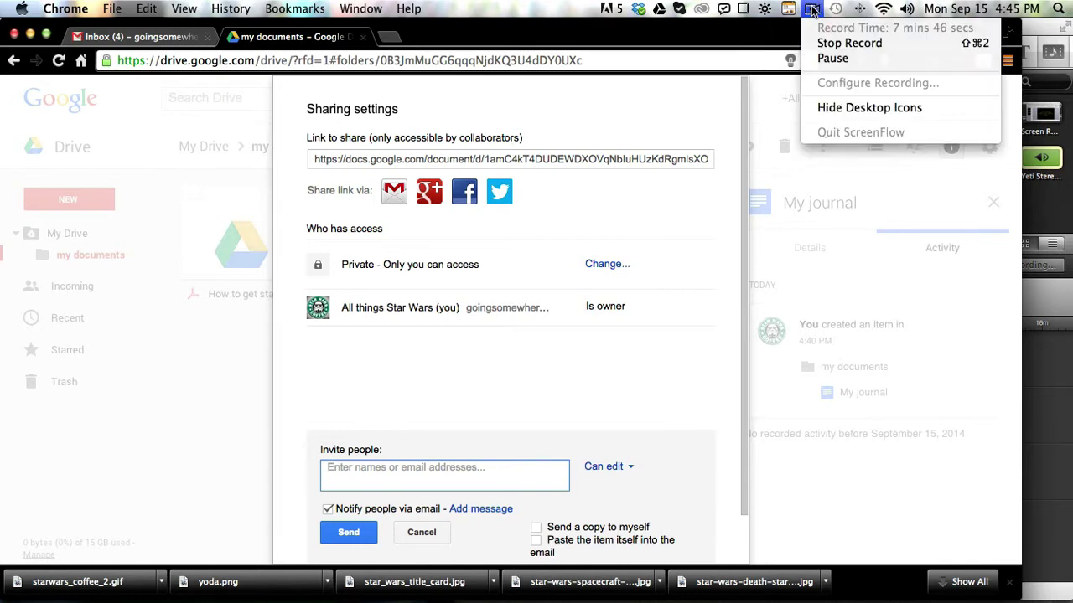
click(832, 58)
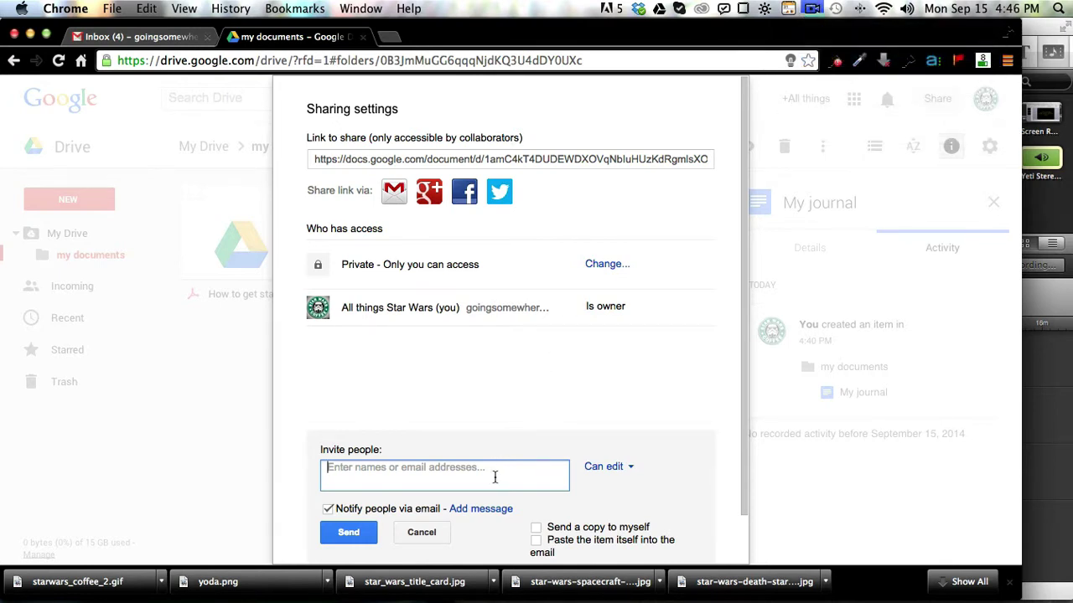
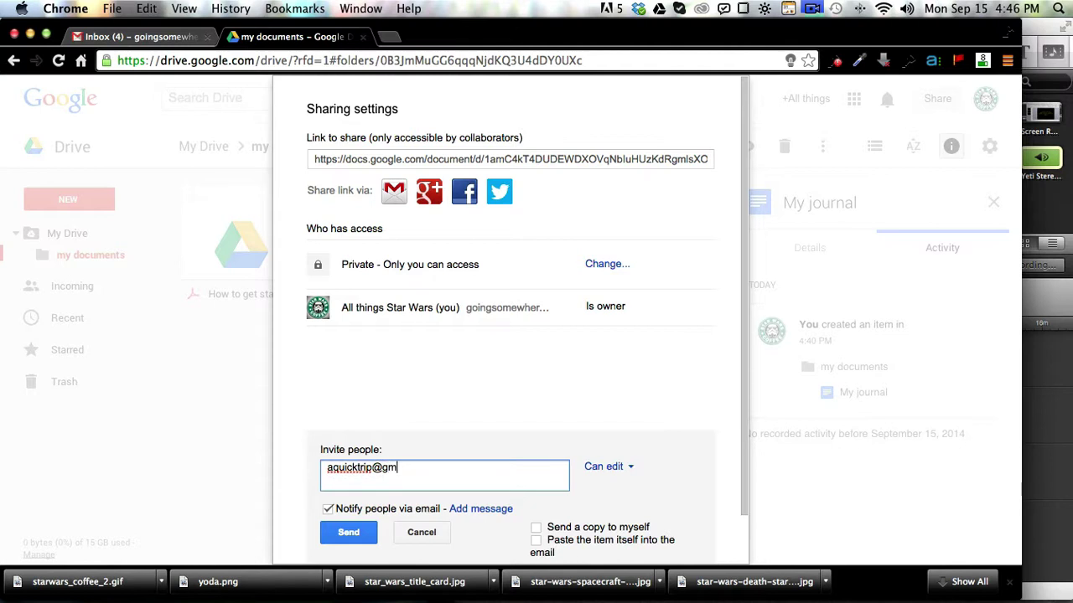
Step: Give the invitee Can comment access, send myself a copy, send the invitation and close
click(616, 472)
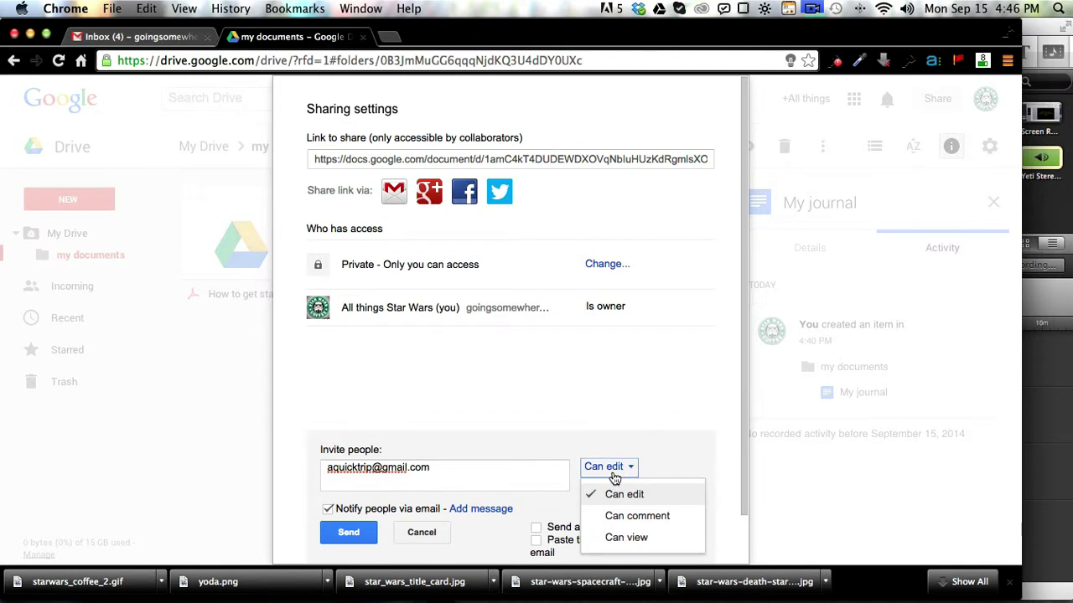
click(634, 517)
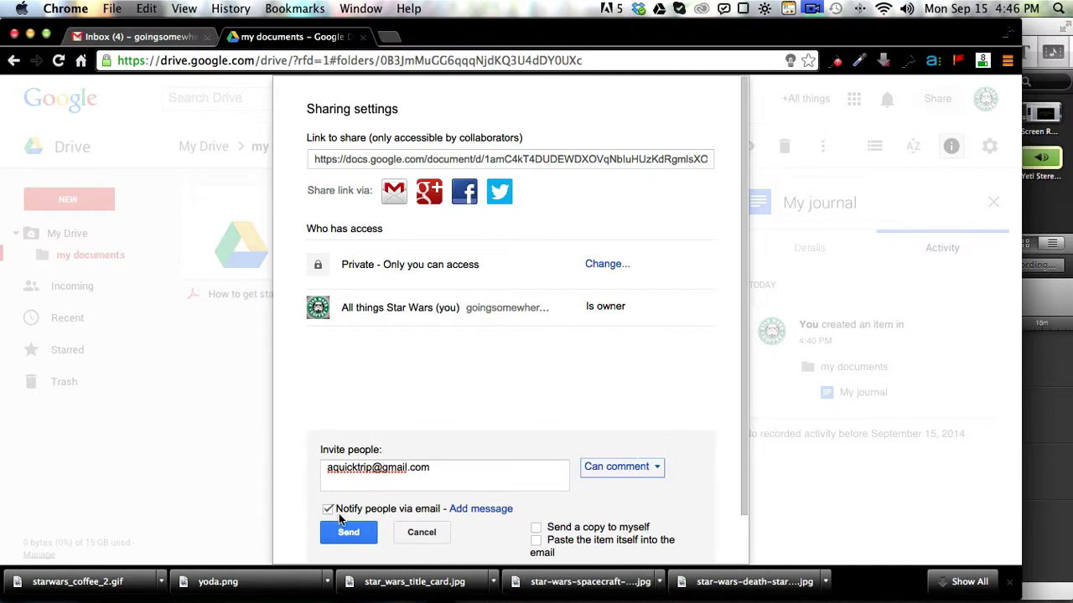
click(536, 528)
click(352, 536)
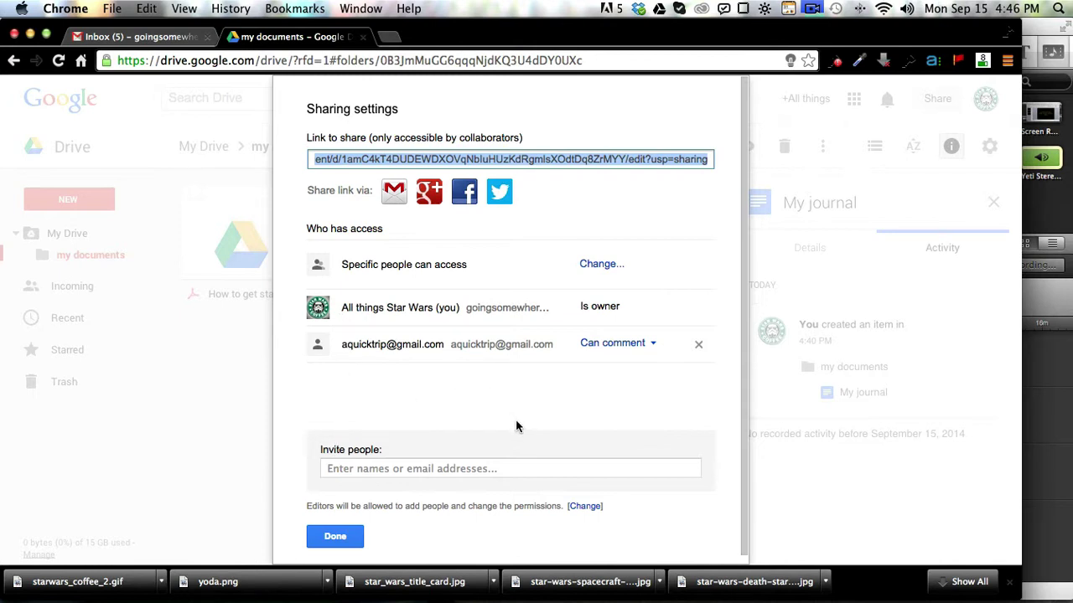
mouse_move(243, 586)
click(322, 546)
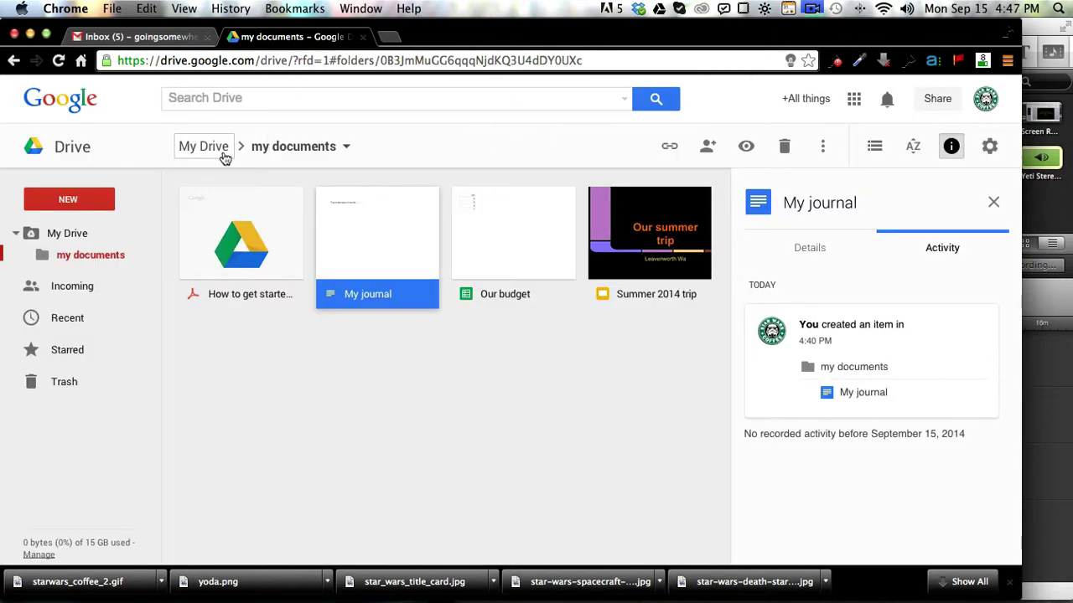
mouse_move(89, 543)
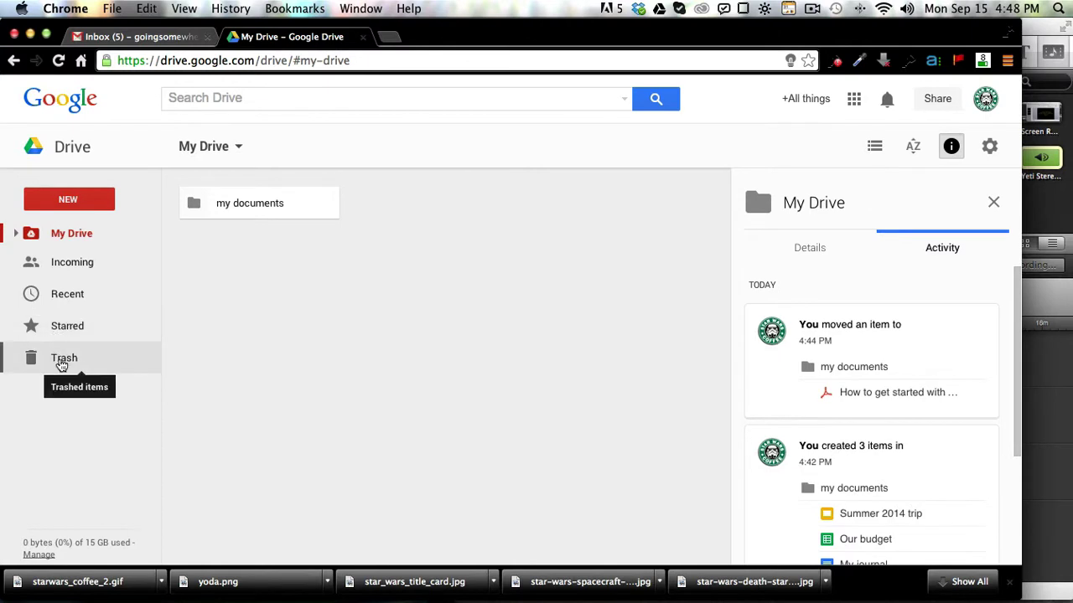
click(270, 203)
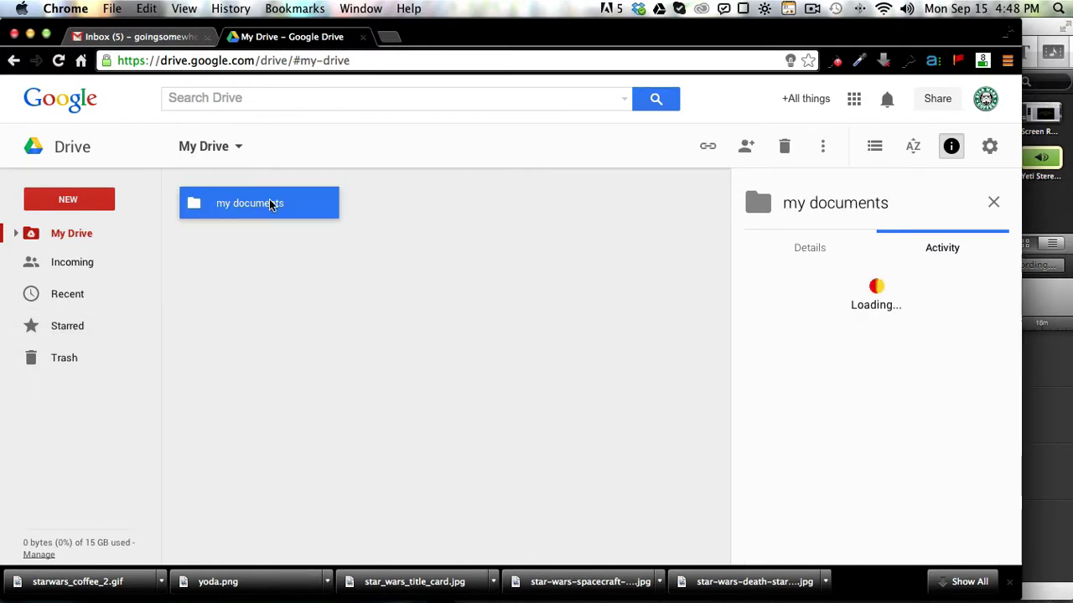
double_click(270, 203)
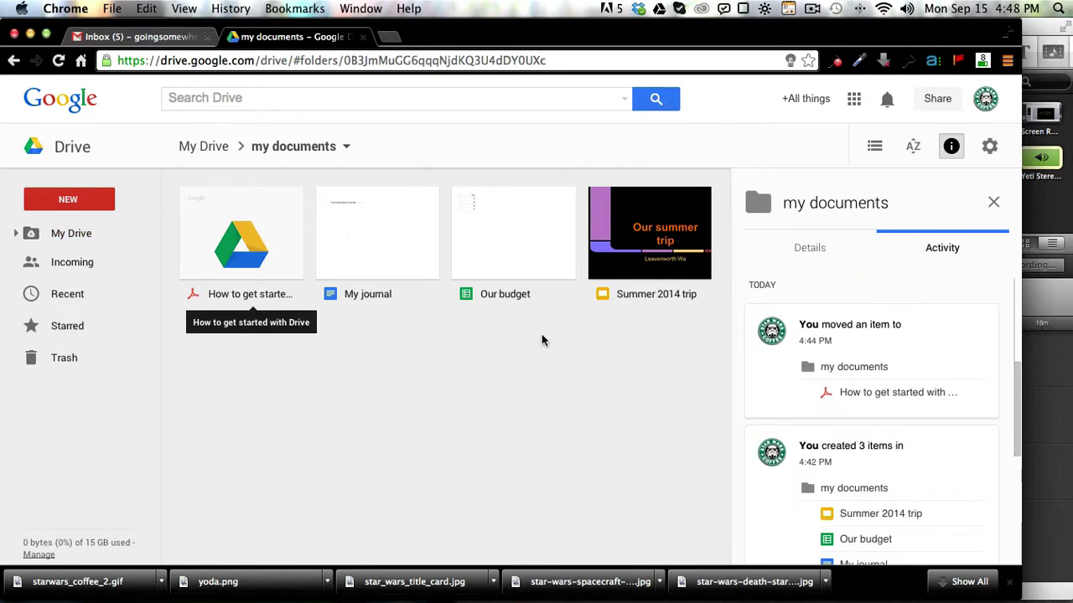
Step: Move the Our budget spreadsheet to the trash and view the trash
click(528, 258)
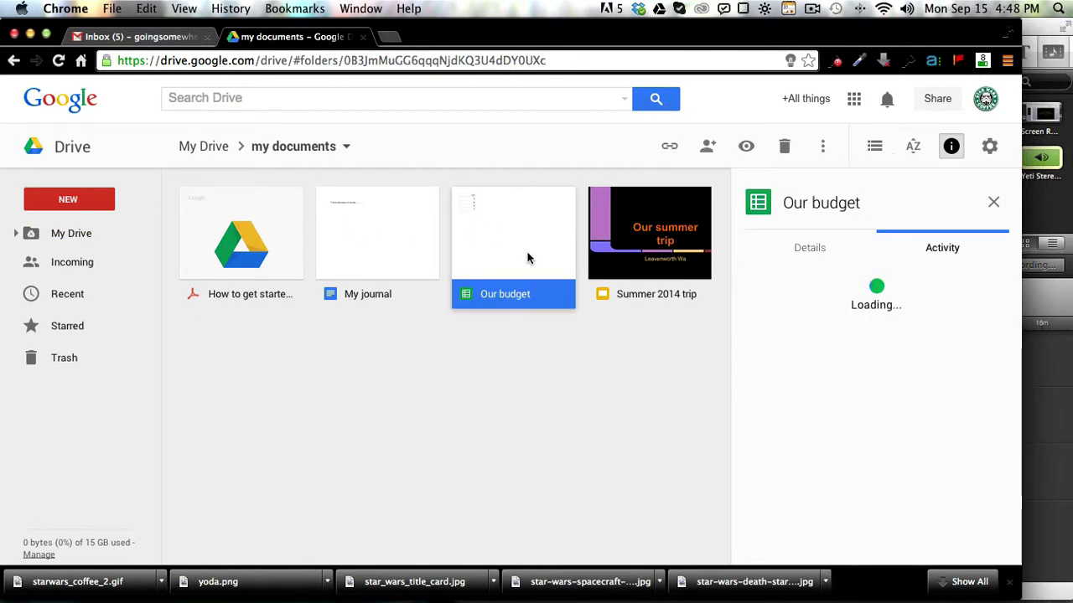
drag(527, 232, 46, 381)
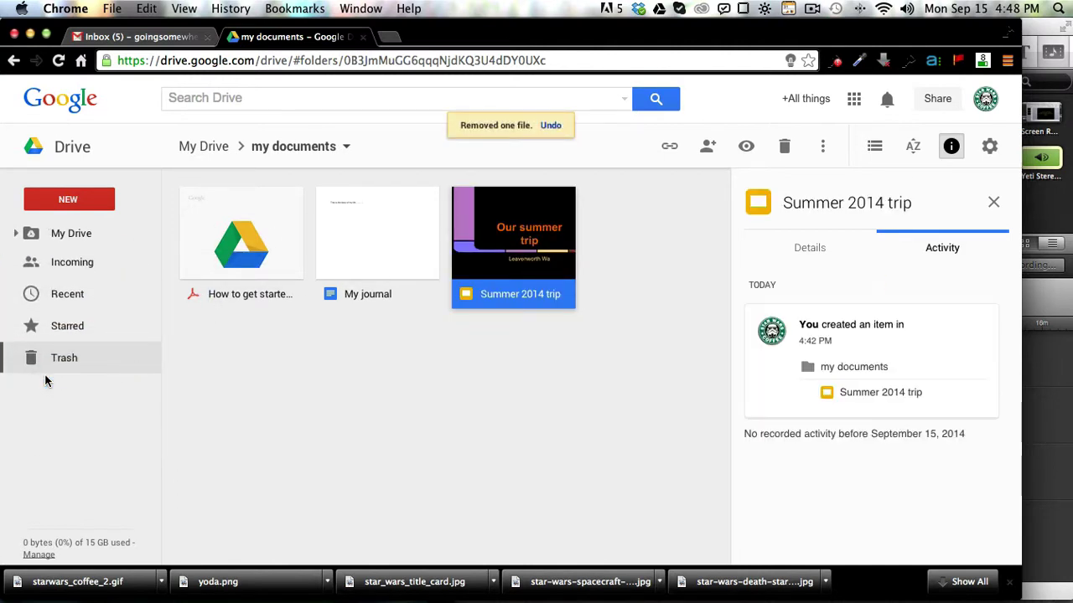
click(62, 361)
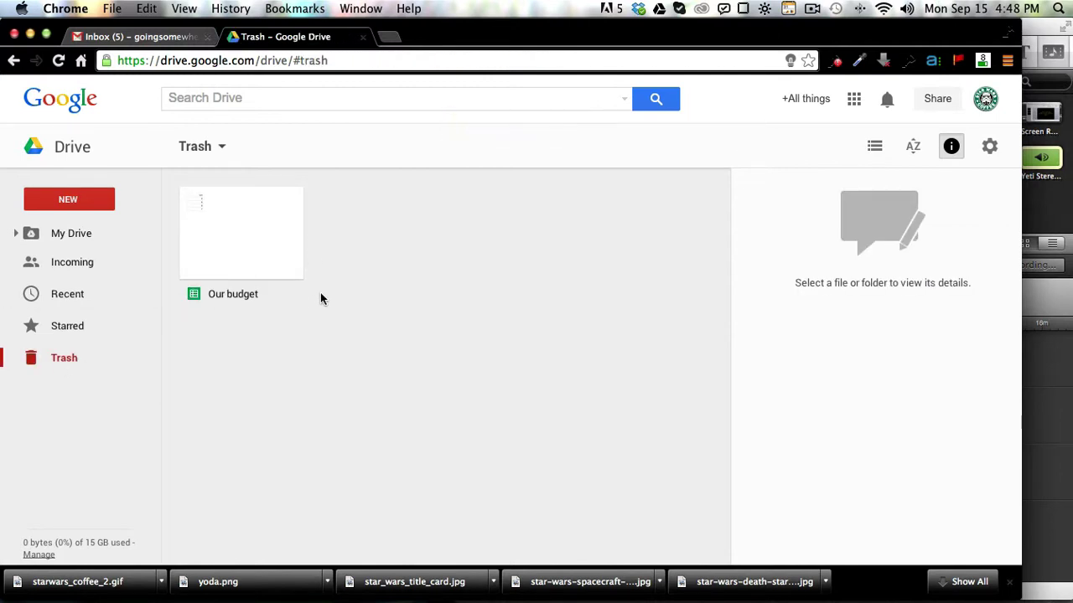
Step: Back out of the trash options without emptying it, then show Recent files
click(213, 147)
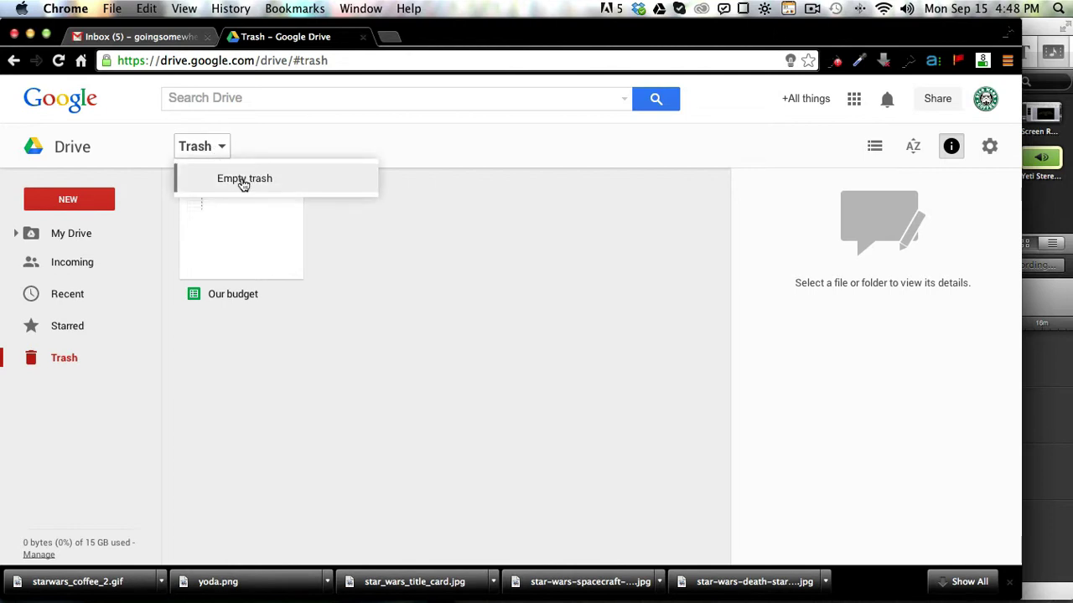
click(253, 138)
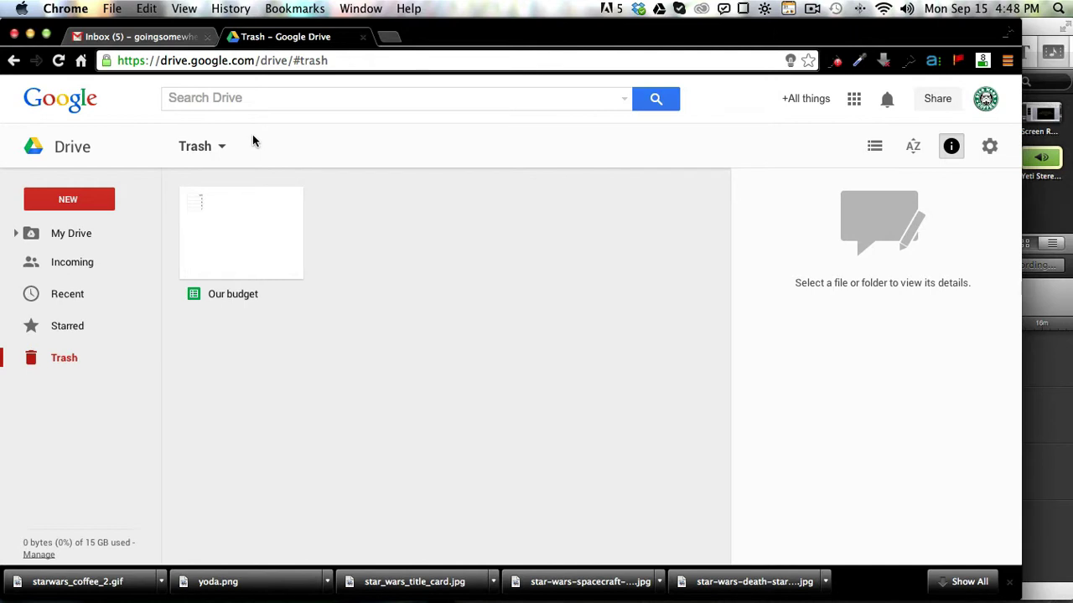
click(88, 293)
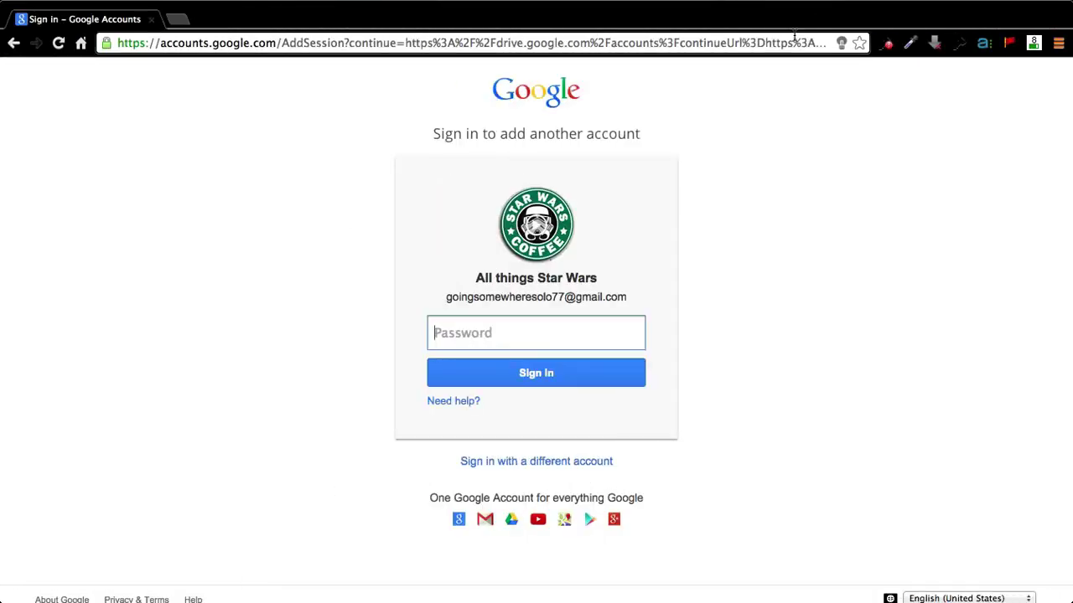
Step: Sign back in with the account password and scroll through My Drive's activity history
text(p*************)
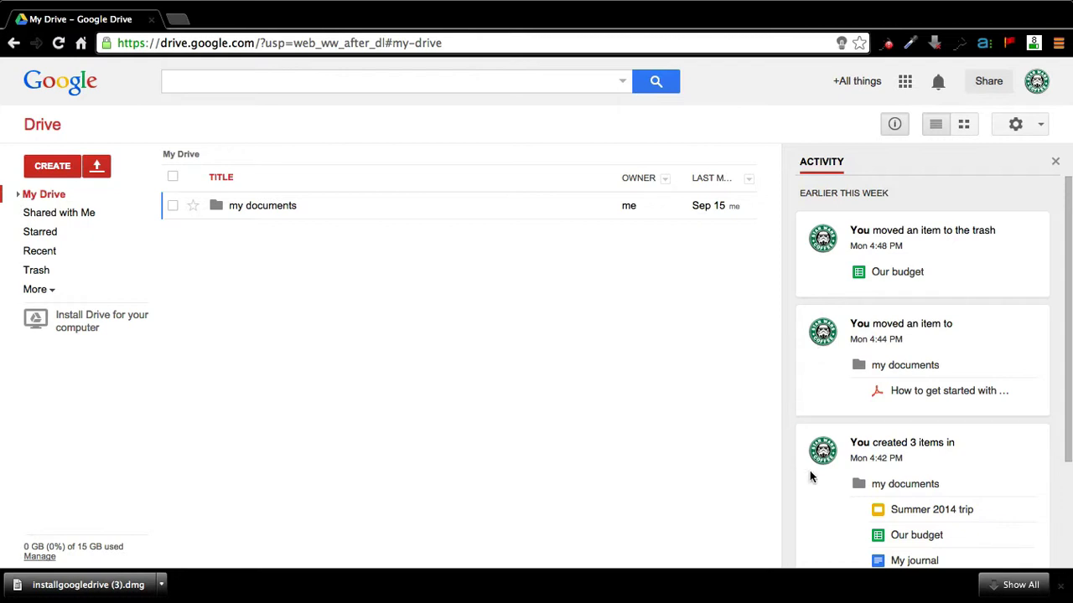
scroll(1068, 322, down, 3)
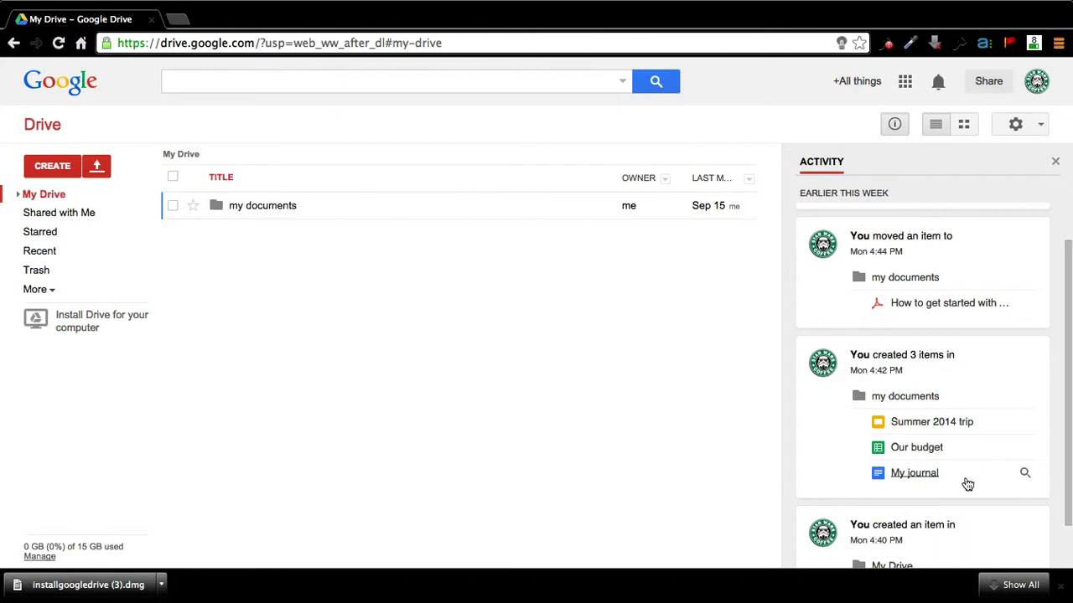
scroll(1069, 444, down, 2)
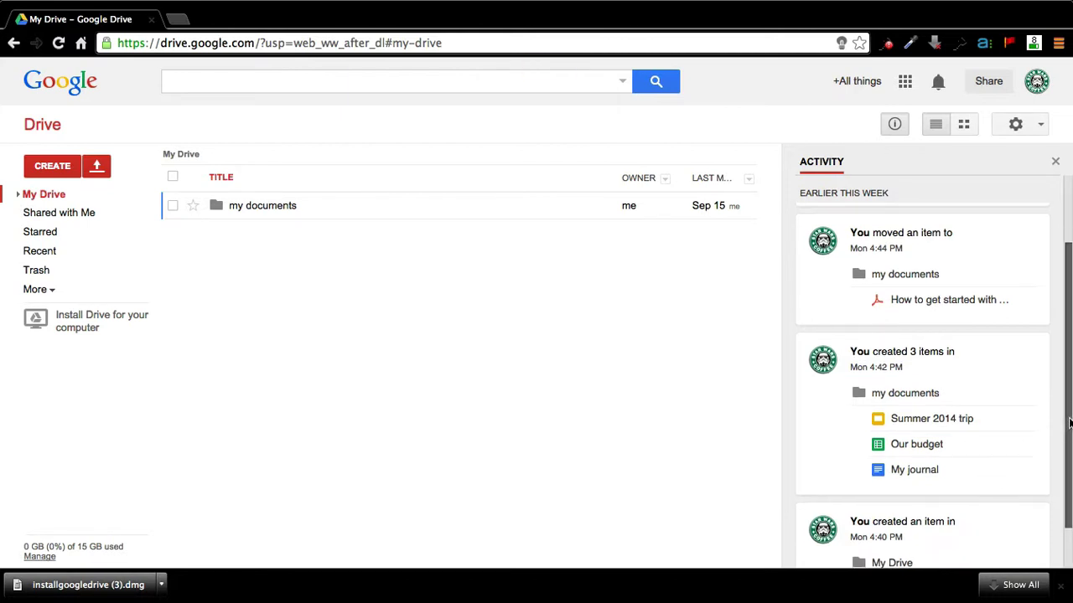
drag(1069, 466, 1067, 478)
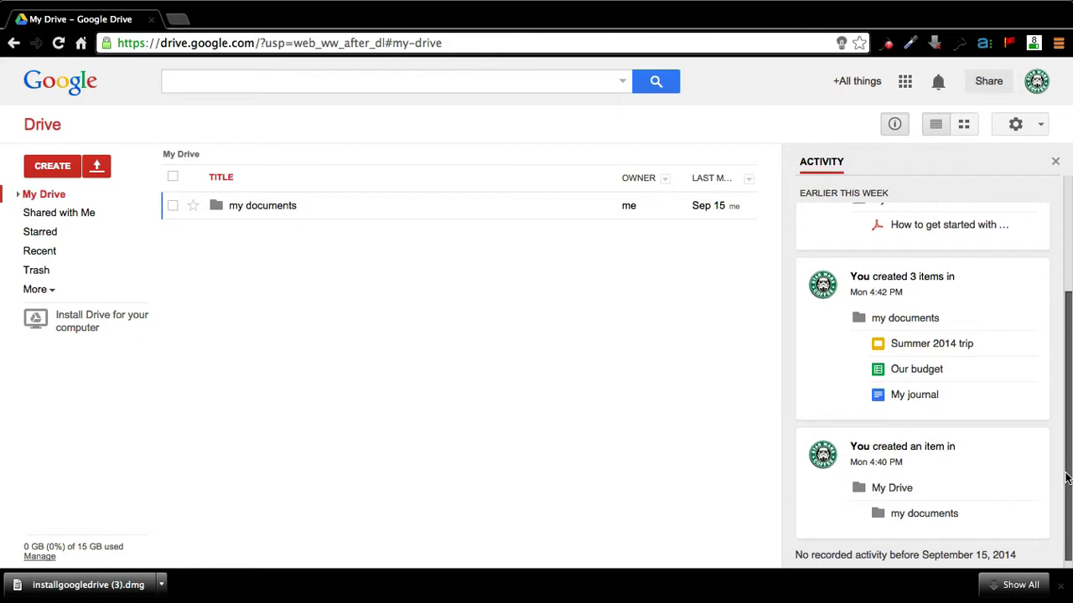
scroll(1067, 478, up, 5)
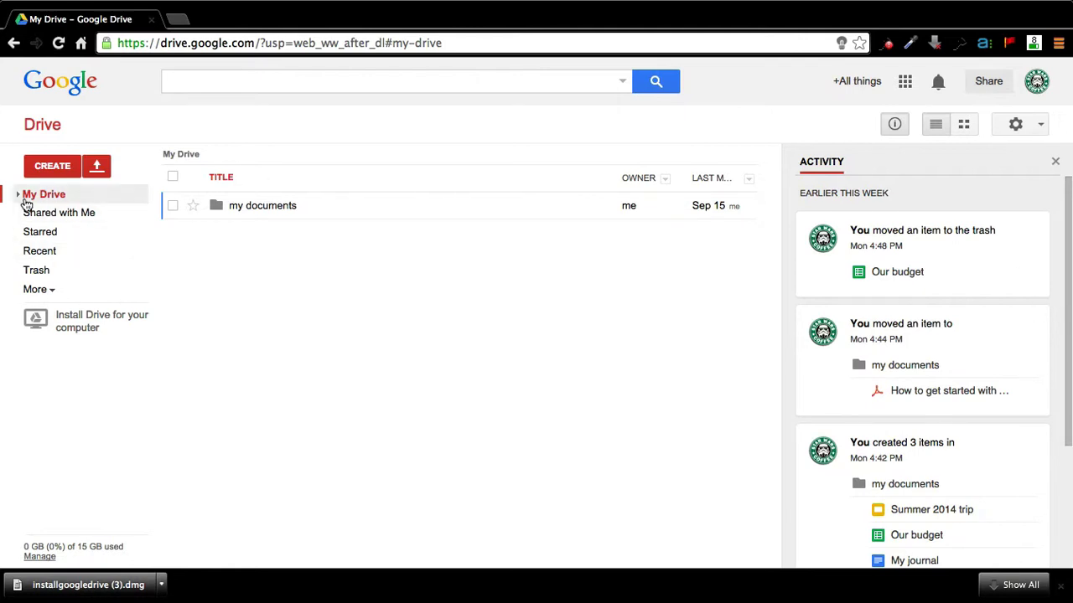
Step: Restore Our budget from the trash and return to my documents, now listing four files
click(287, 207)
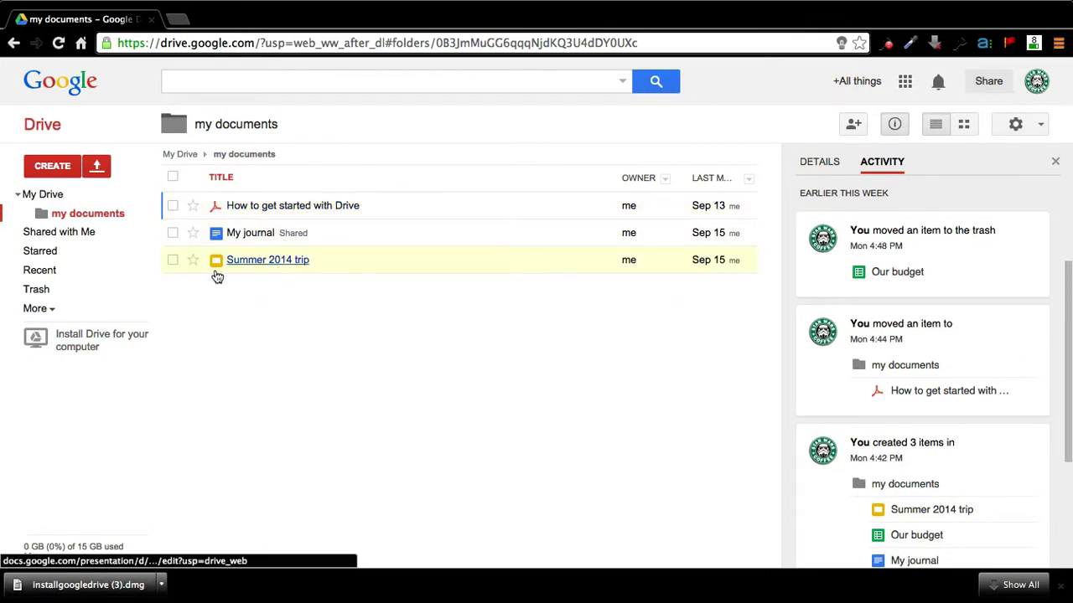
click(61, 297)
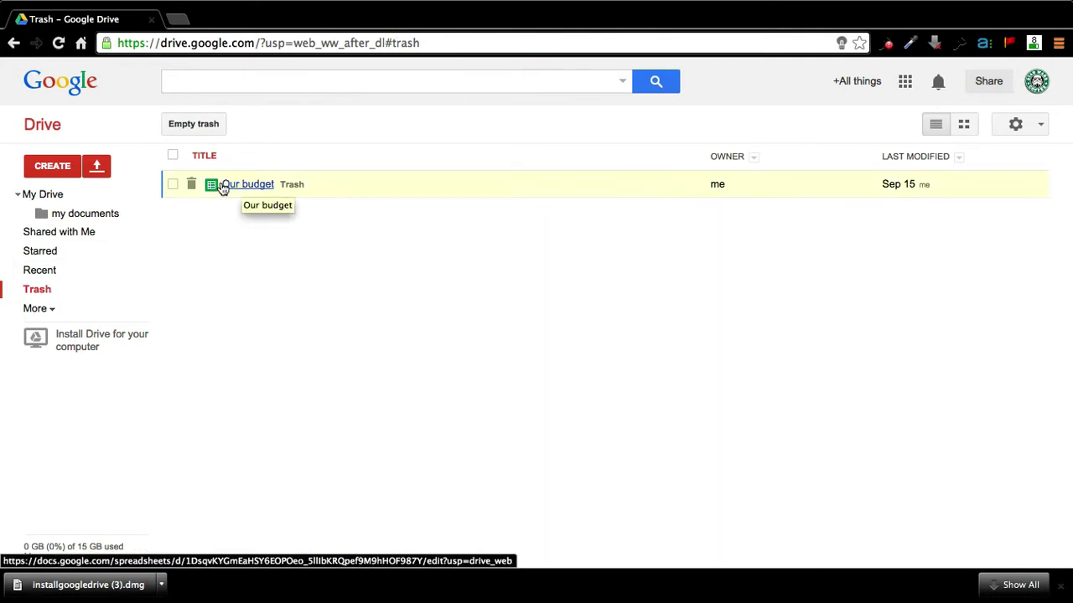
click(174, 184)
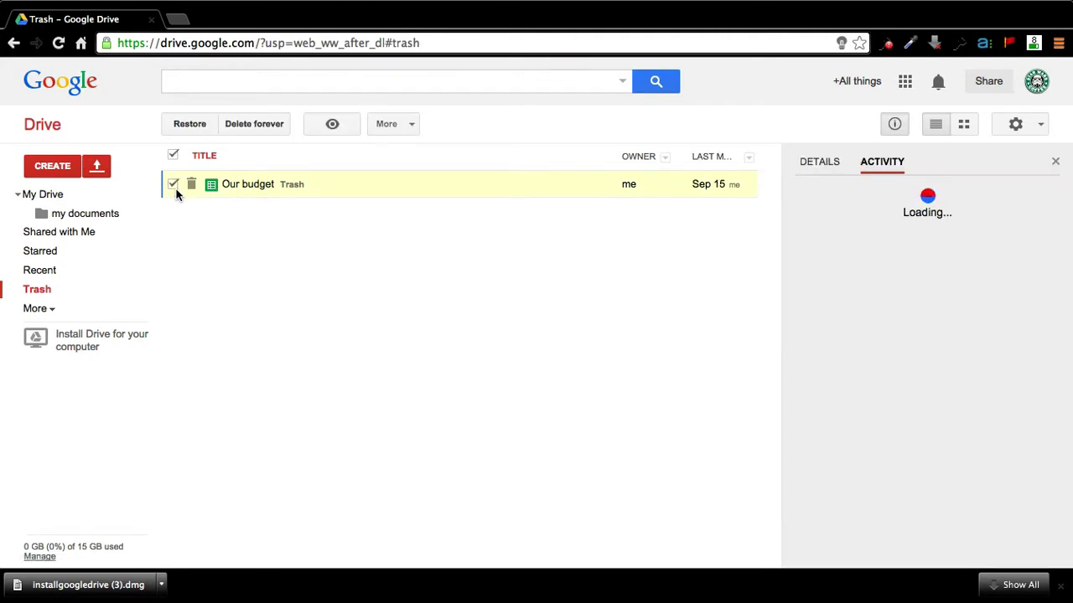
click(189, 124)
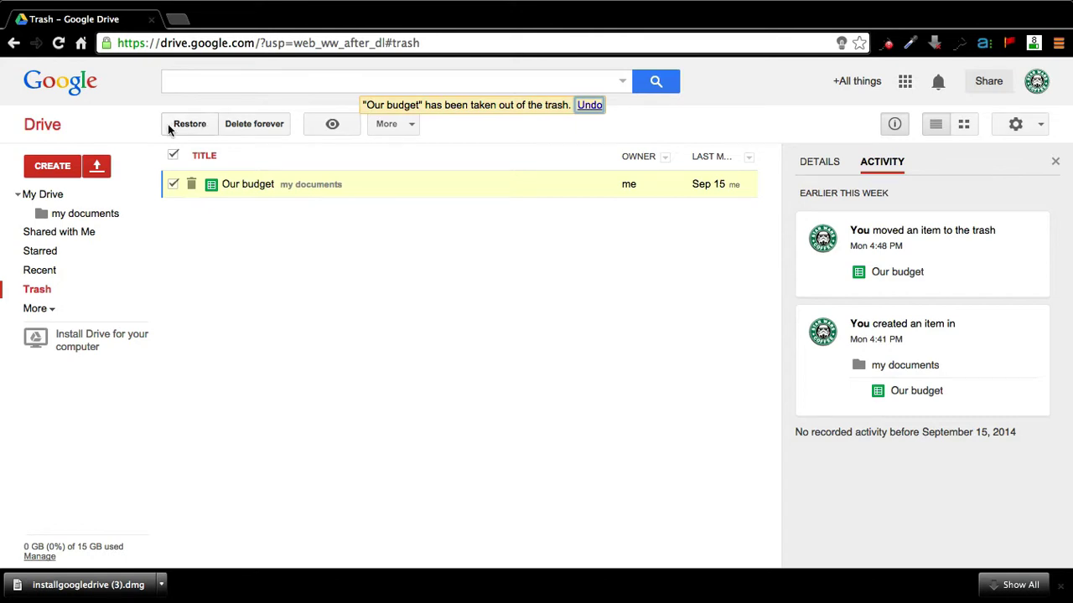
click(92, 217)
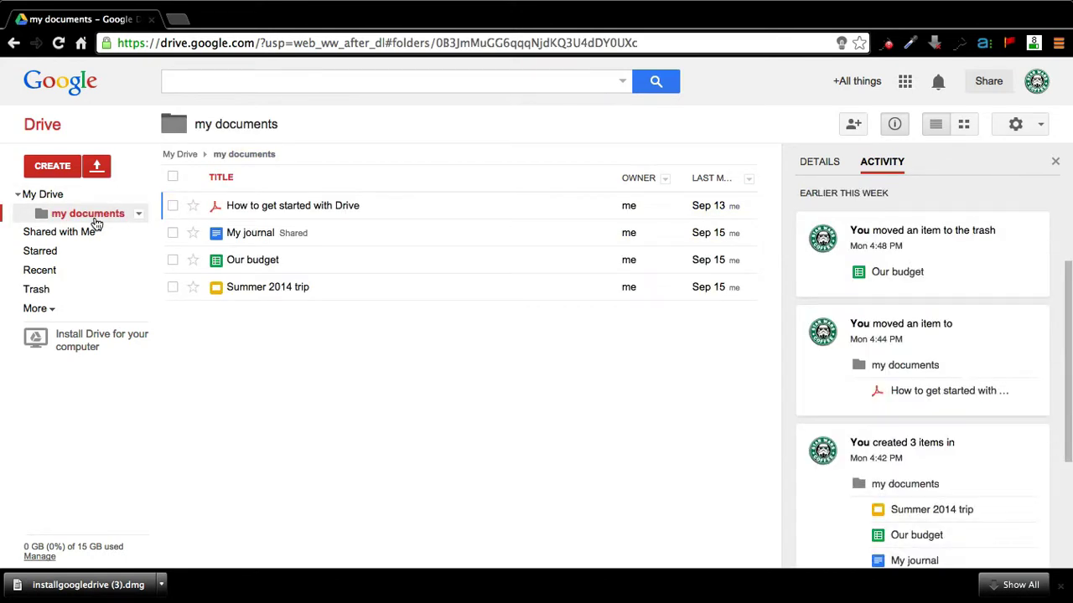
Step: Open Our budget, take it out of trash, check account and comment menus, return to my documents
click(252, 267)
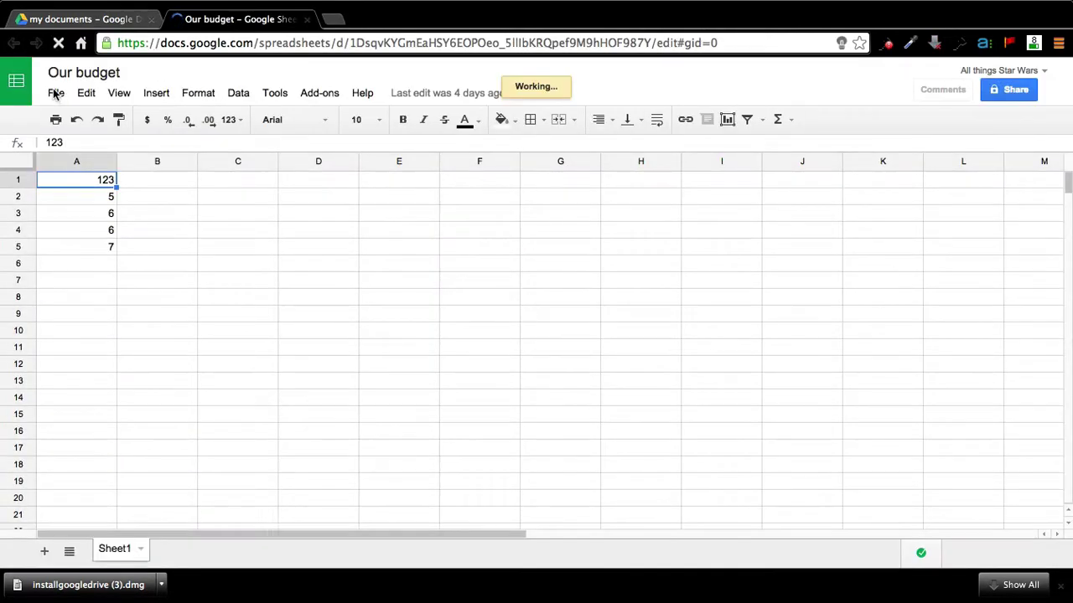
click(366, 367)
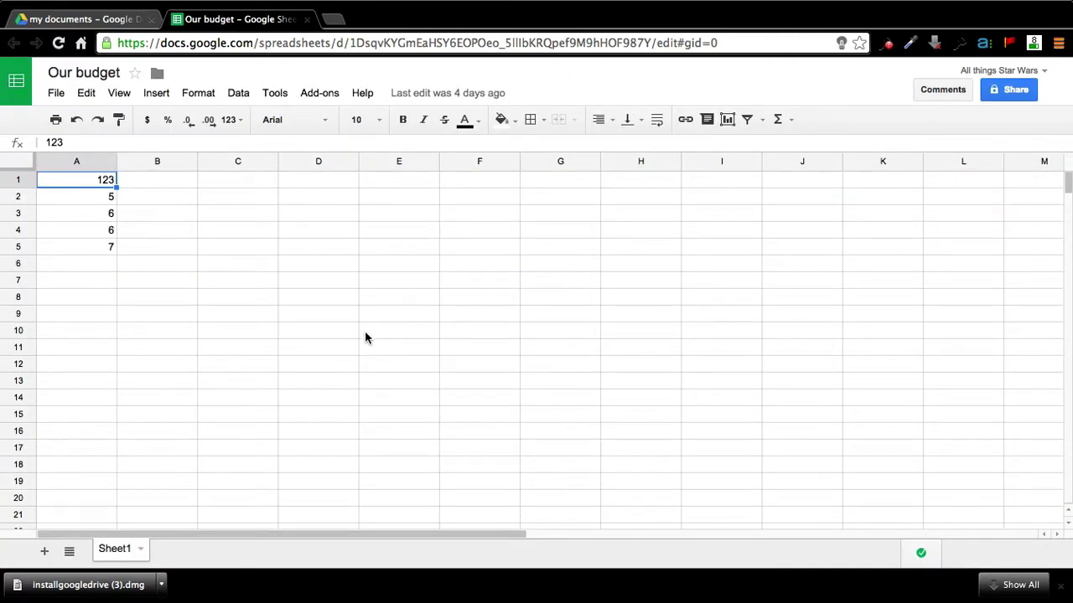
click(1031, 72)
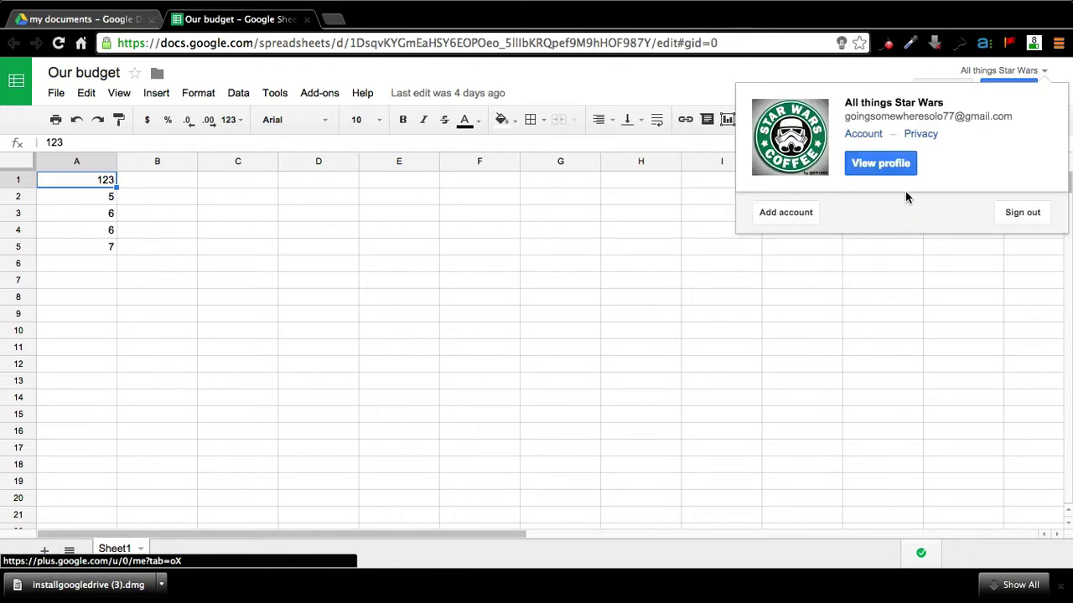
click(875, 250)
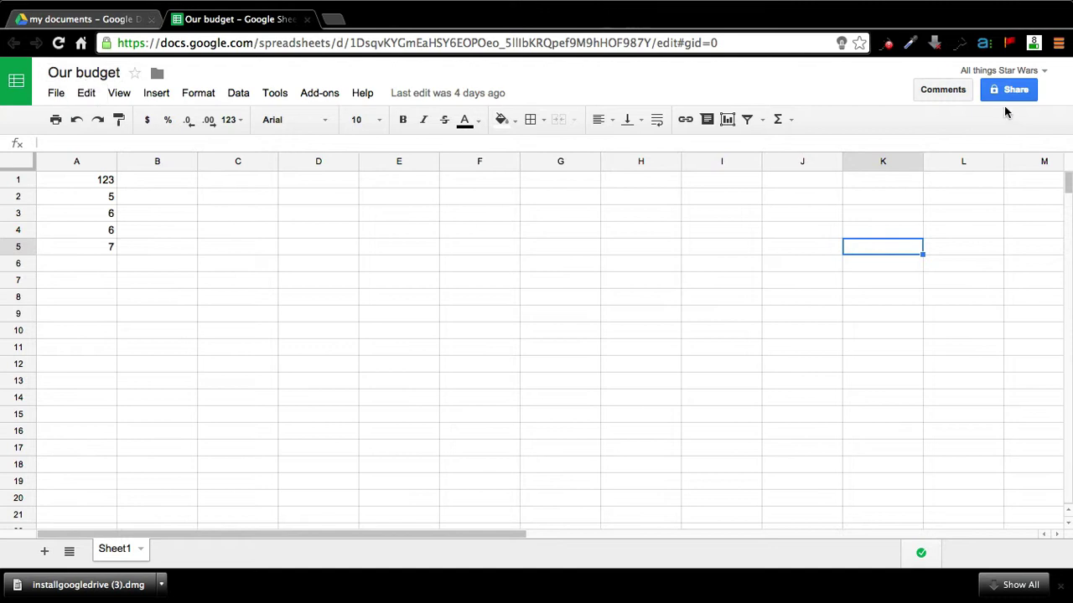
click(938, 91)
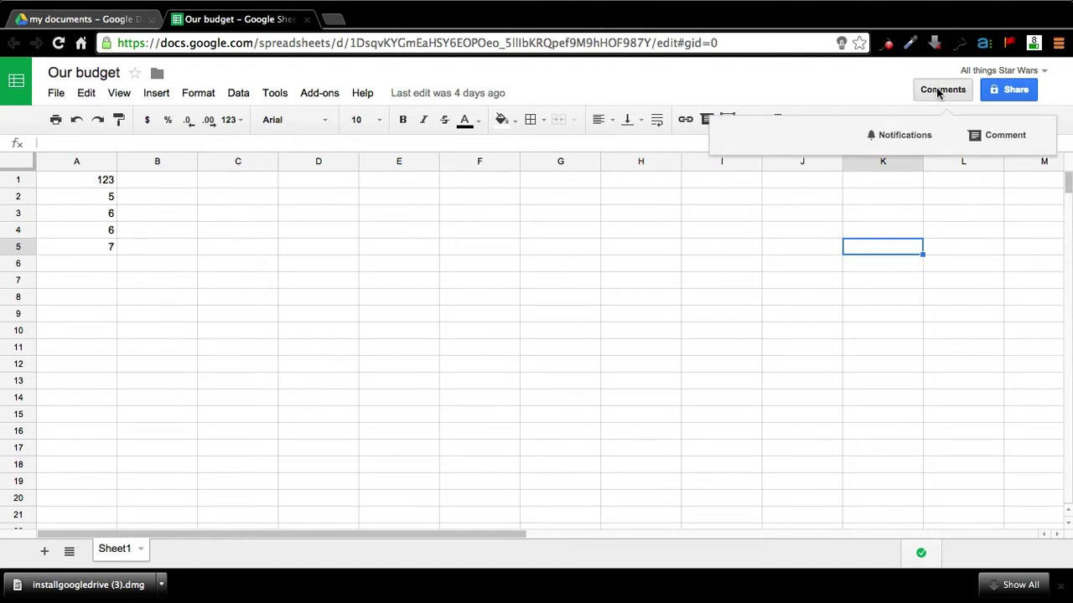
click(731, 98)
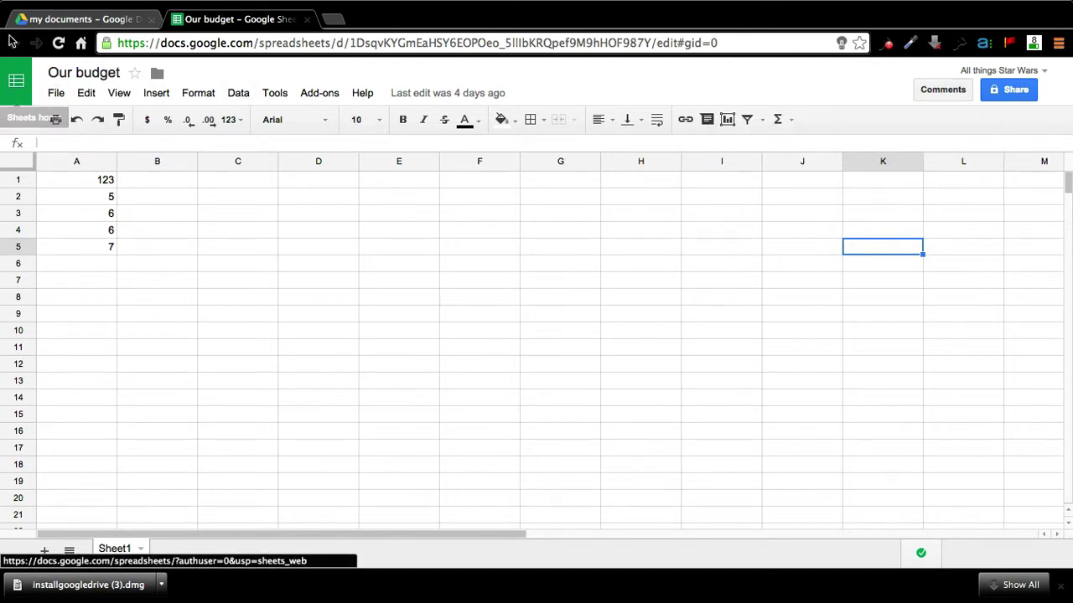
click(43, 20)
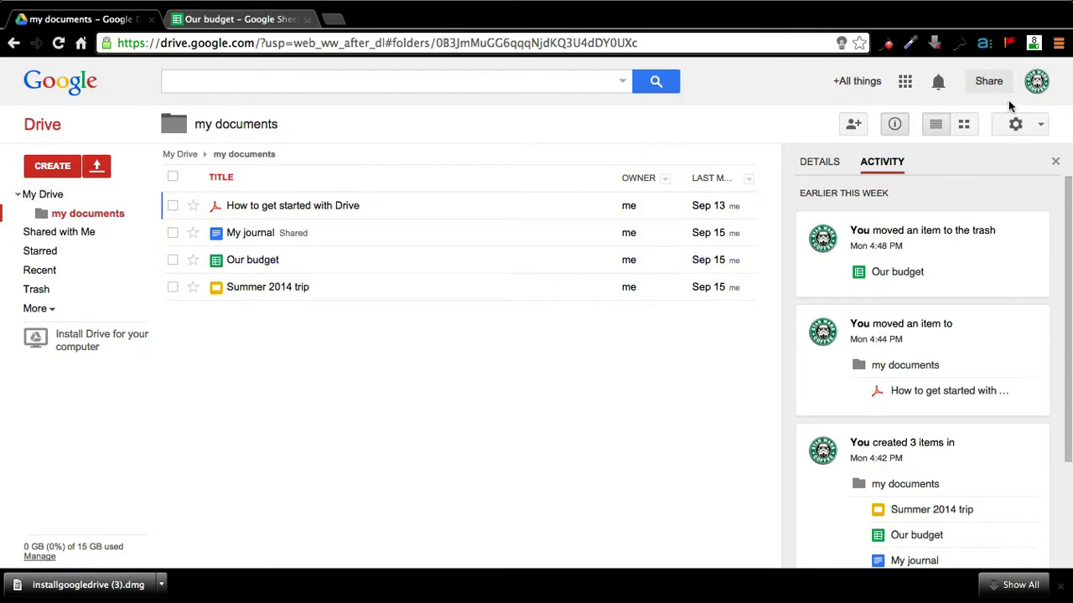
Step: Open Gmail in a new tab from the Google apps list
click(905, 84)
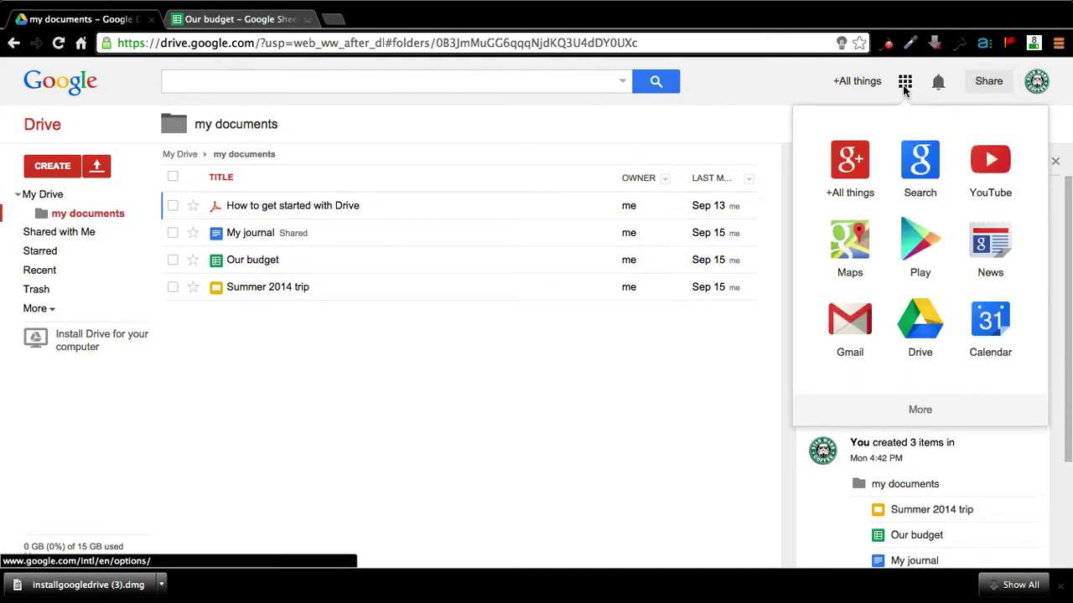
click(860, 333)
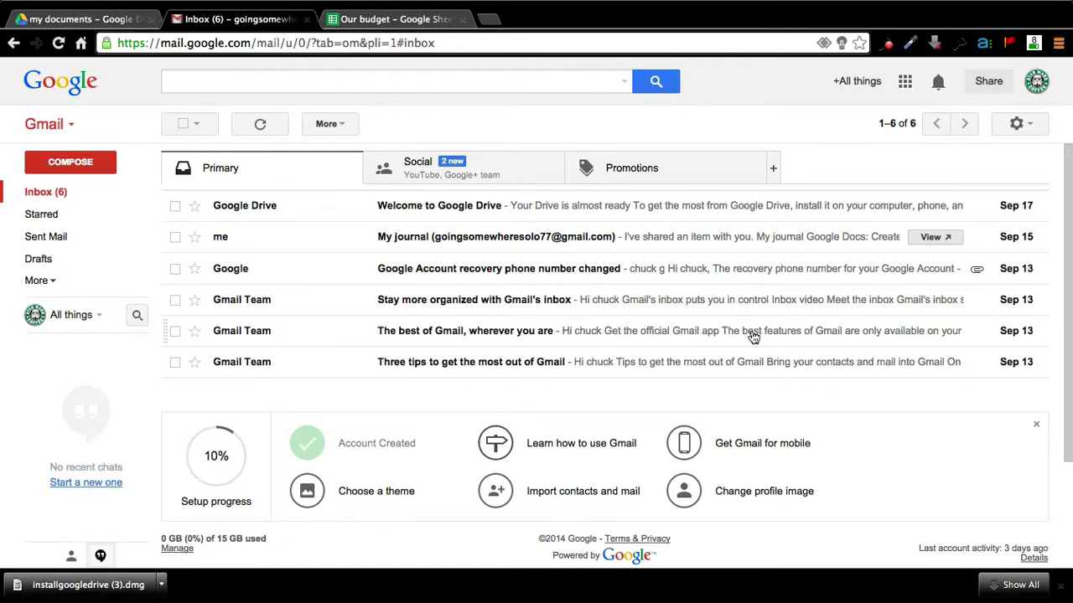
Step: Show the Google apps list over the Gmail inbox to head back to Drive
click(905, 81)
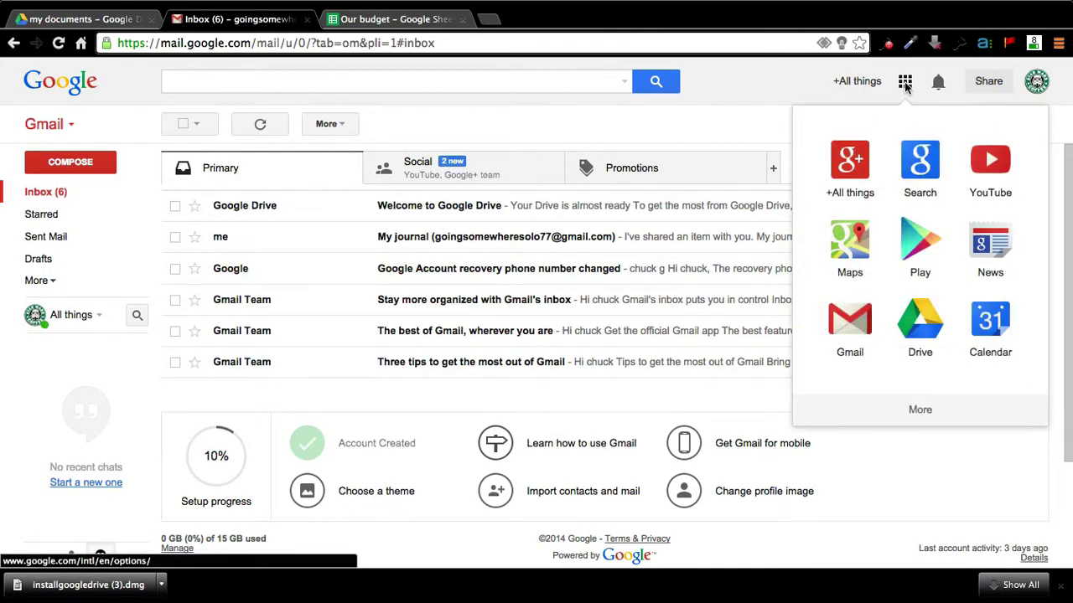